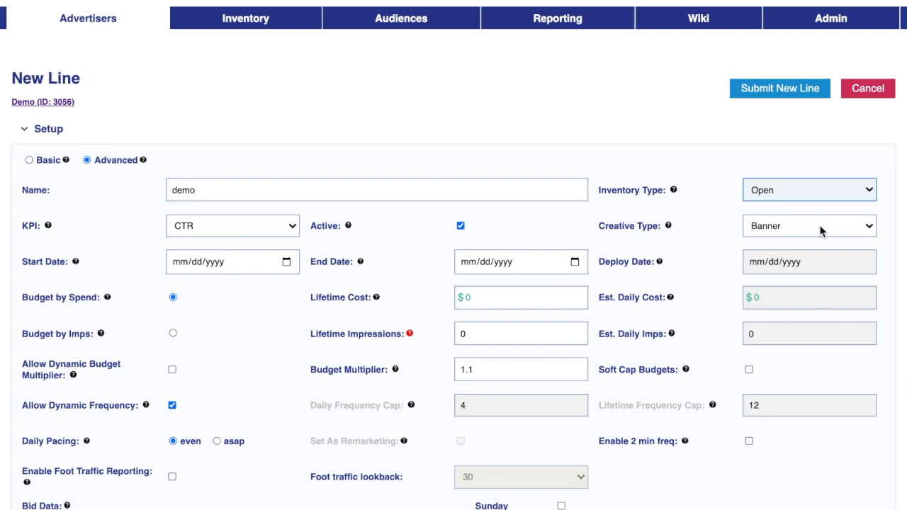
Leave the creative type as Banner and choose CPA as the line's KPI
left_click(821, 232)
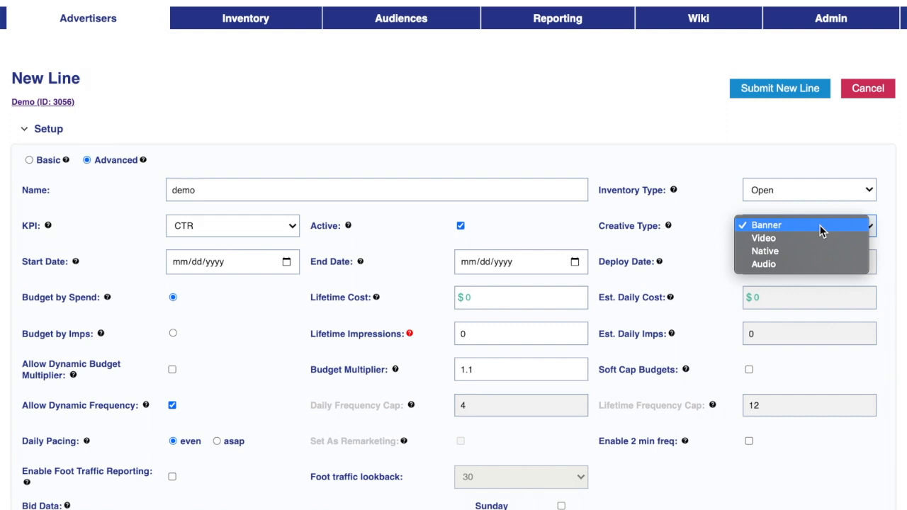
left_click(756, 226)
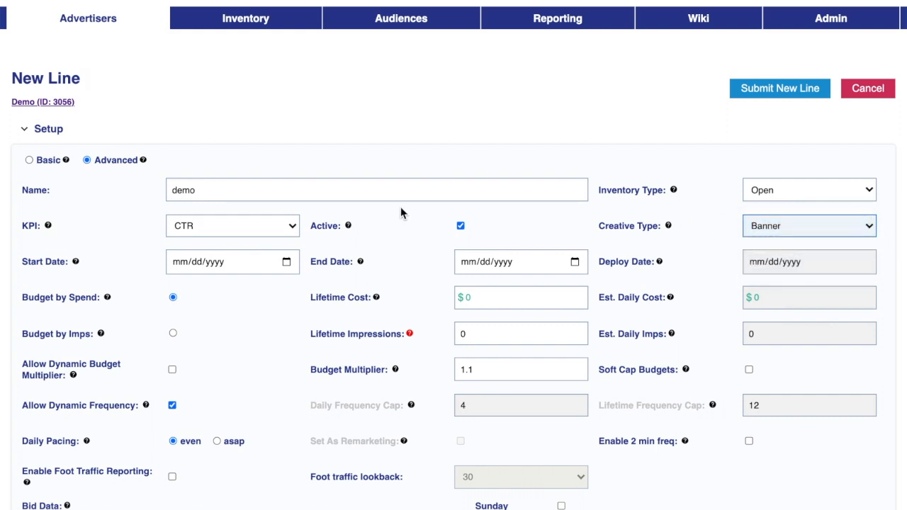
left_click(294, 228)
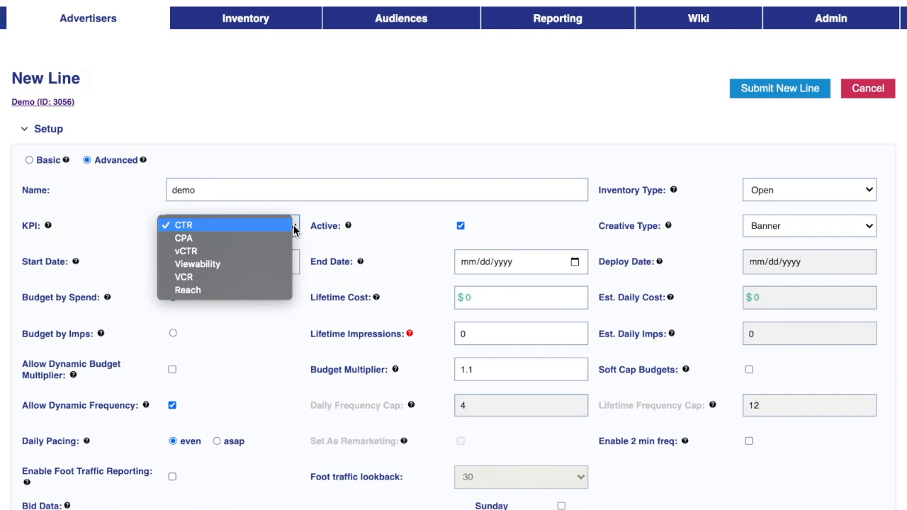
left_click(227, 240)
left_click(278, 228)
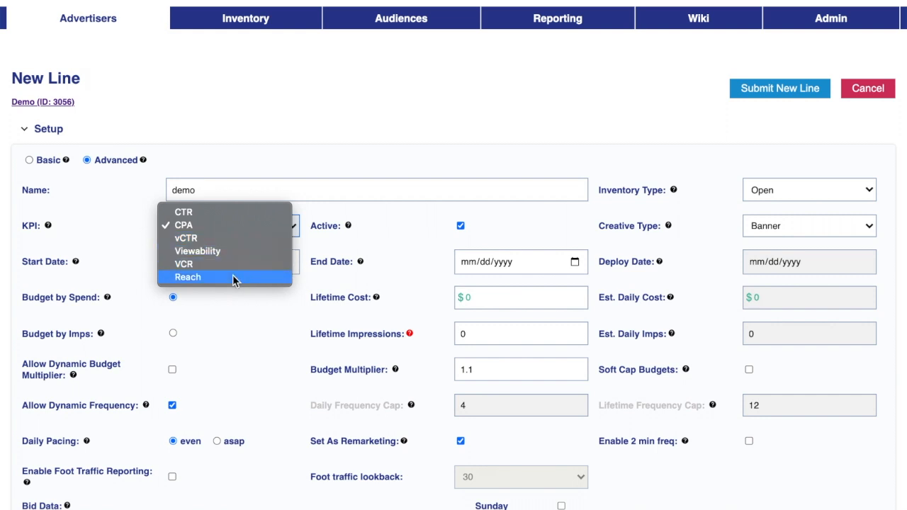
left_click(257, 323)
Set the start date to November 1, 2021 and the end date to November 30, 2021
left_click(289, 263)
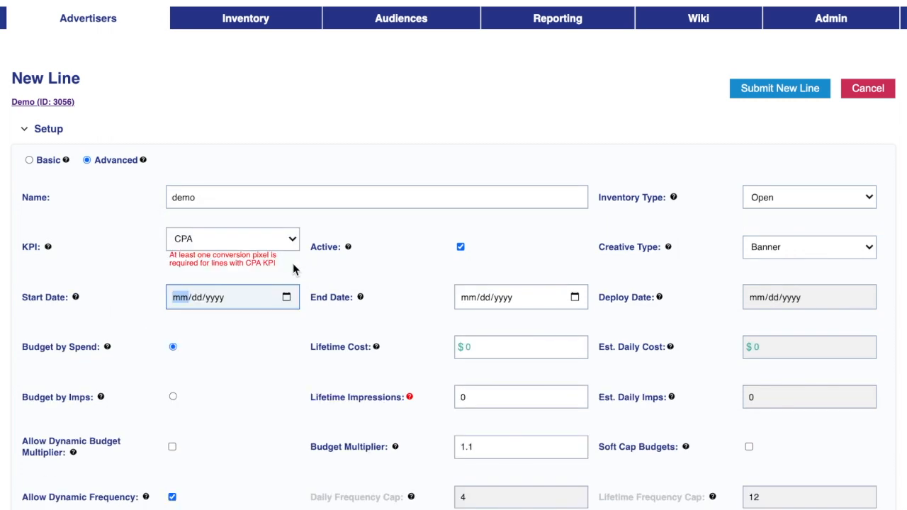
left_click(286, 297)
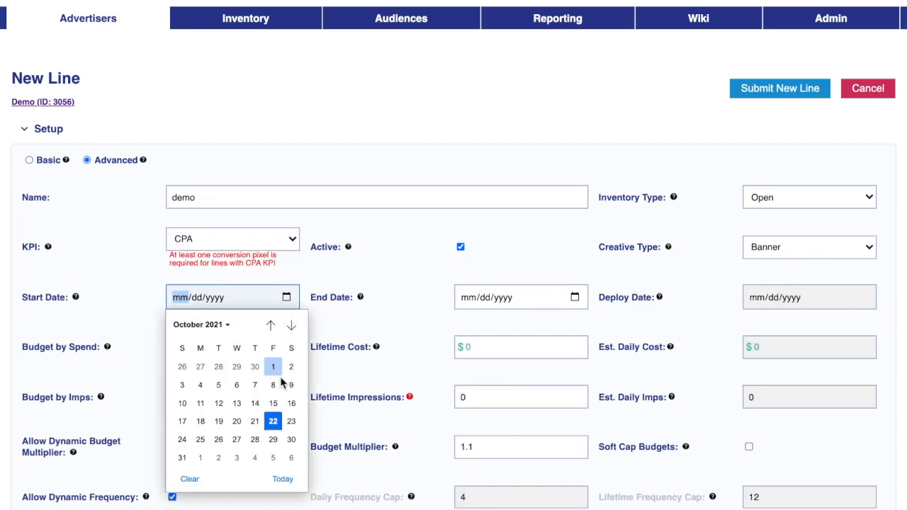
left_click(201, 457)
left_click(570, 290)
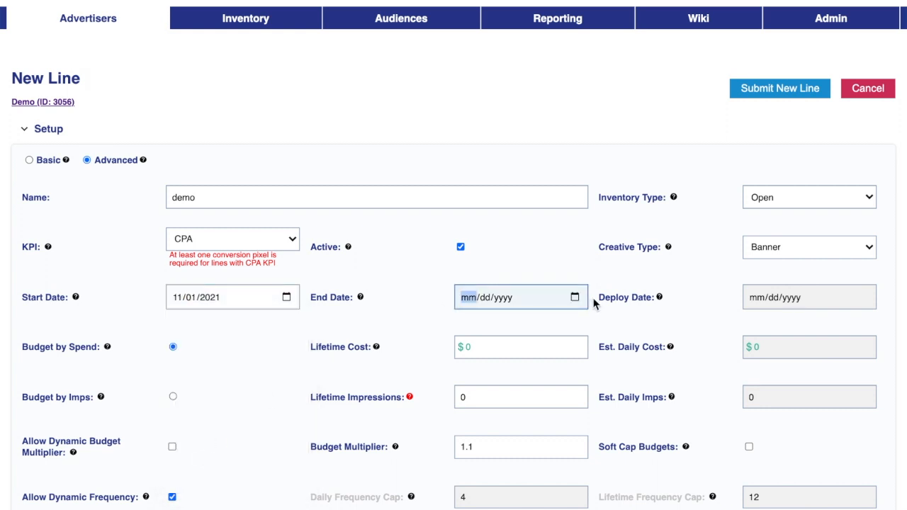
left_click(574, 298)
left_click(581, 324)
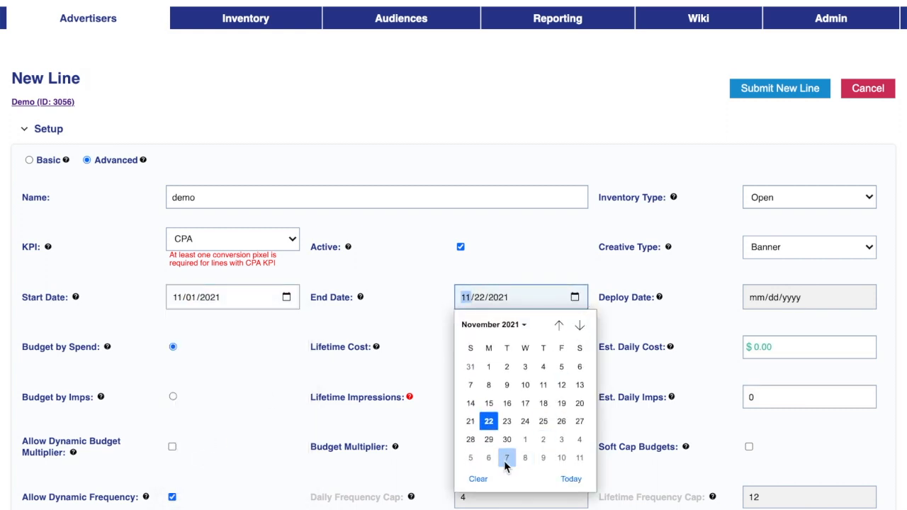
left_click(508, 438)
left_click(886, 247)
scroll(886, 247, "down", 3)
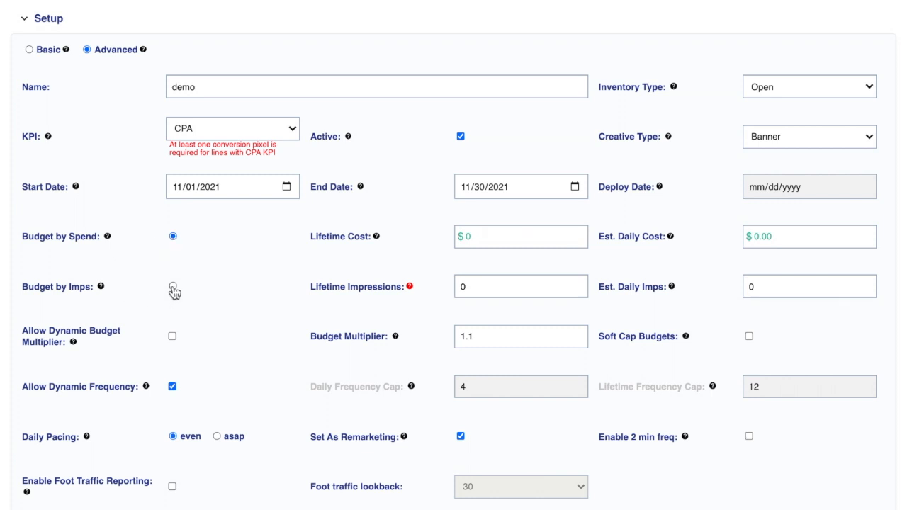
Enter 500 as the lifetime cost and scroll down to the recalculated estimates
left_click(475, 230)
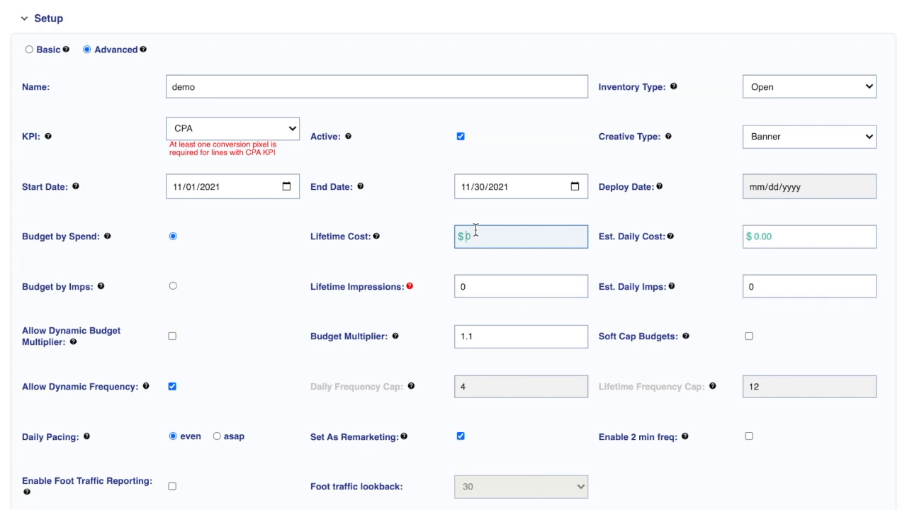
type("500")
scroll(453, 255, "down", 1)
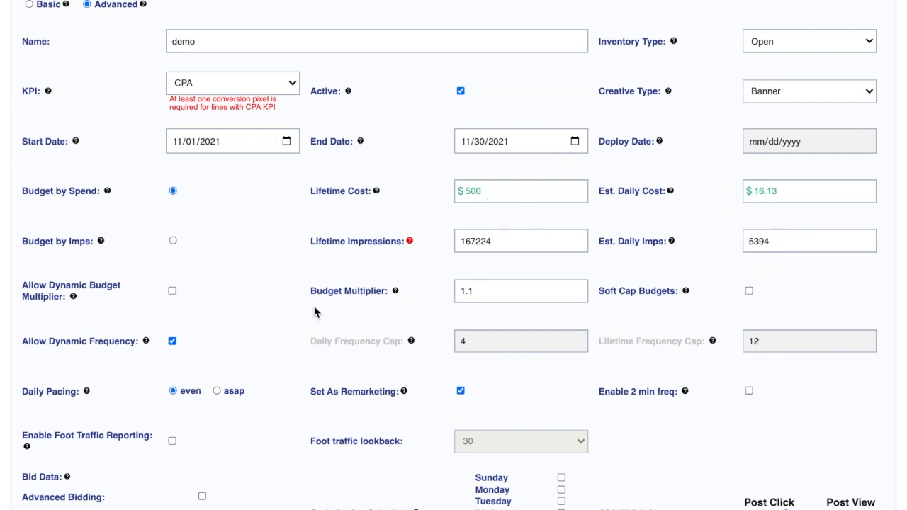
scroll(316, 310, "down", 1)
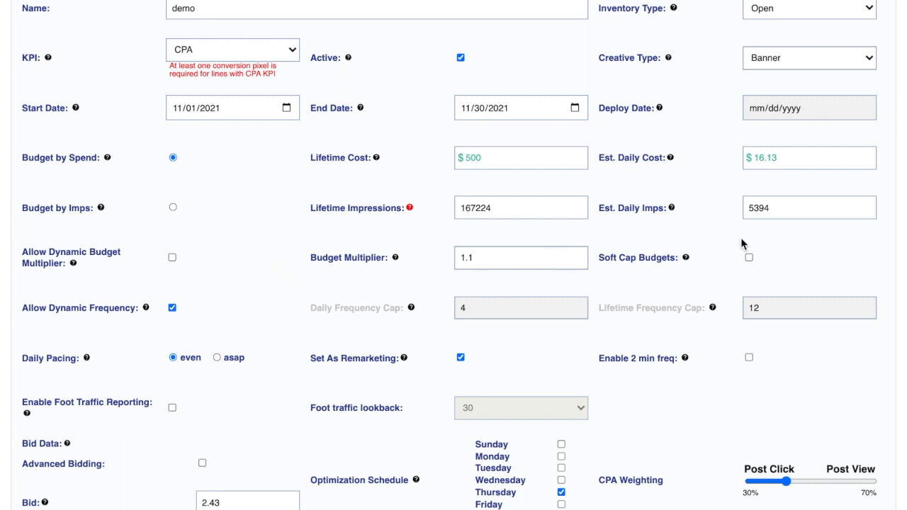
Turn on Soft Cap Budgets
left_click(750, 259)
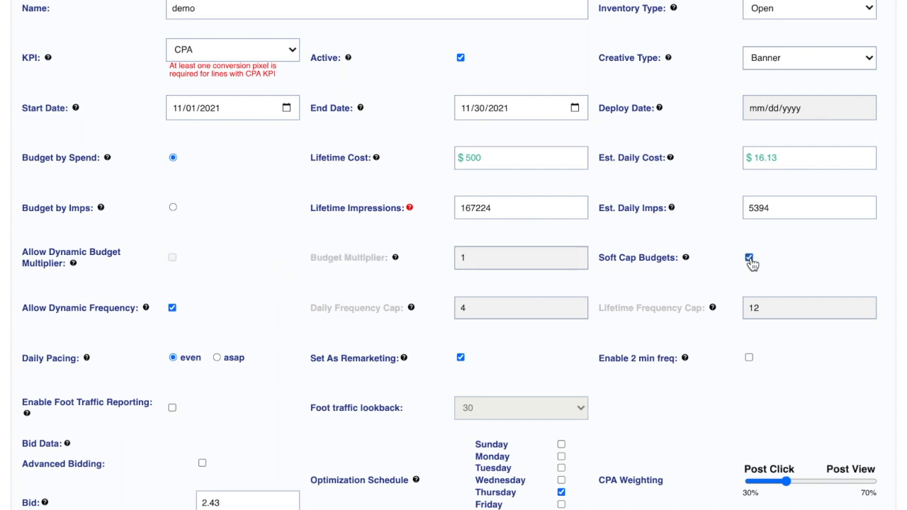
left_click_drag(796, 154, 723, 153)
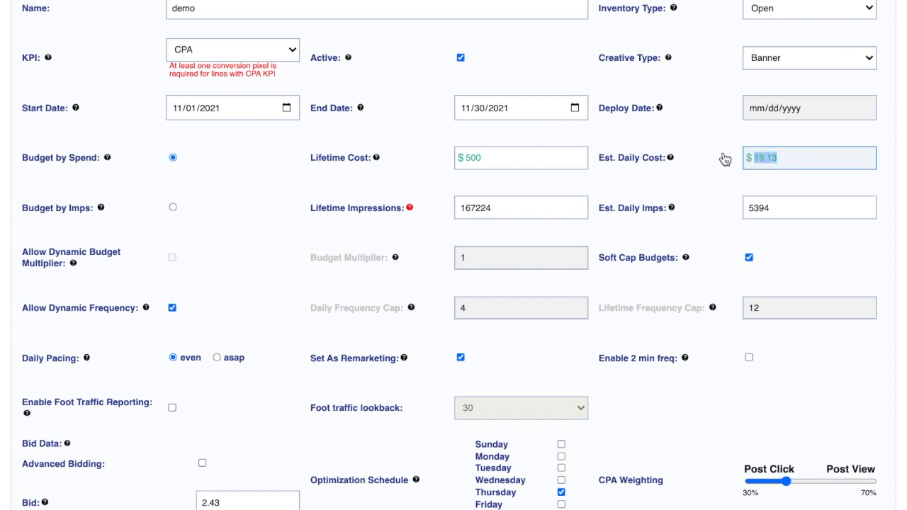
left_click(814, 253)
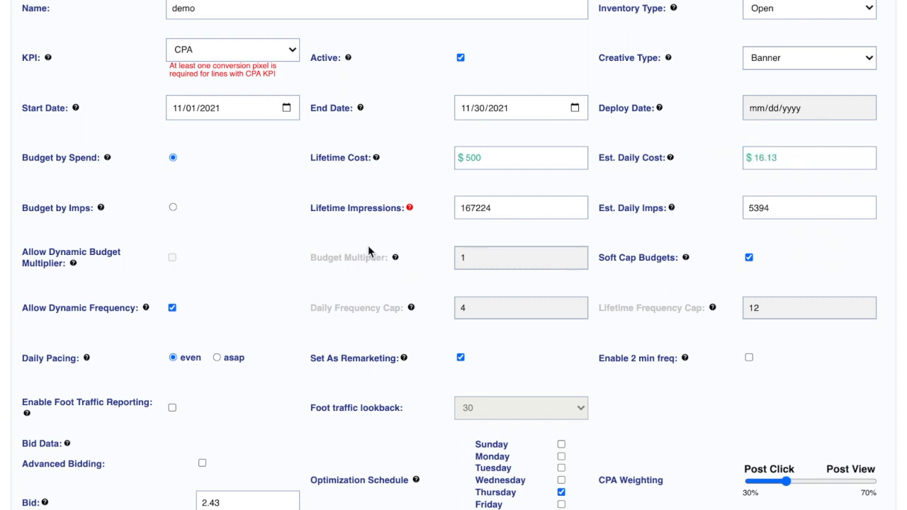
Turn off Allow Dynamic Frequency so the daily cap of 4 applies, and enable 2 min freq
left_click(172, 309)
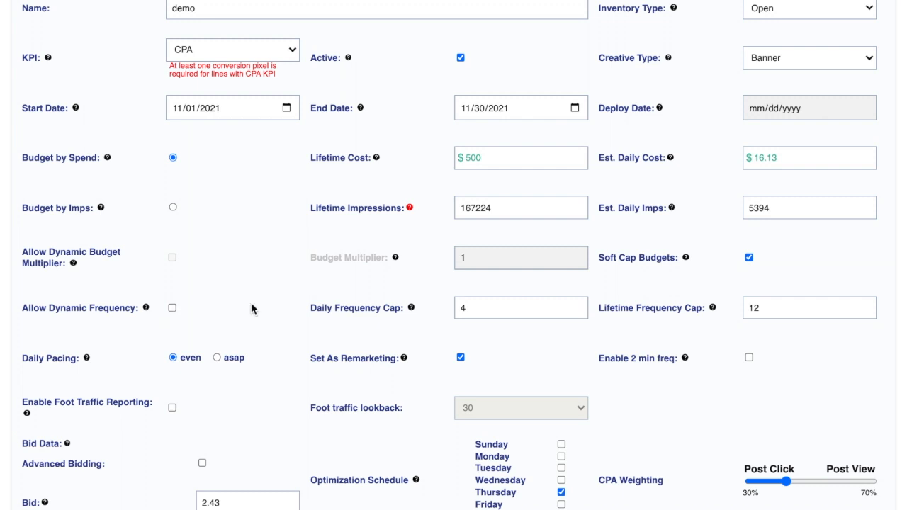
left_click(480, 305)
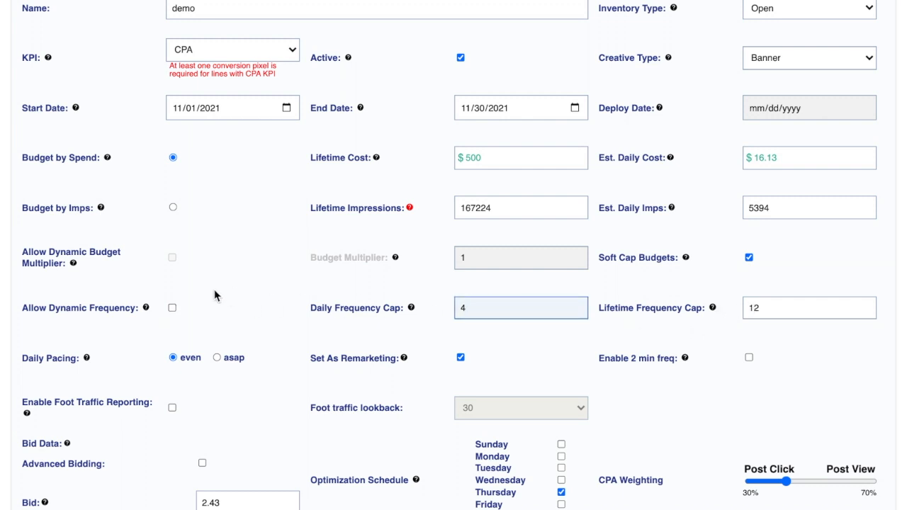
scroll(214, 289, "down", 1)
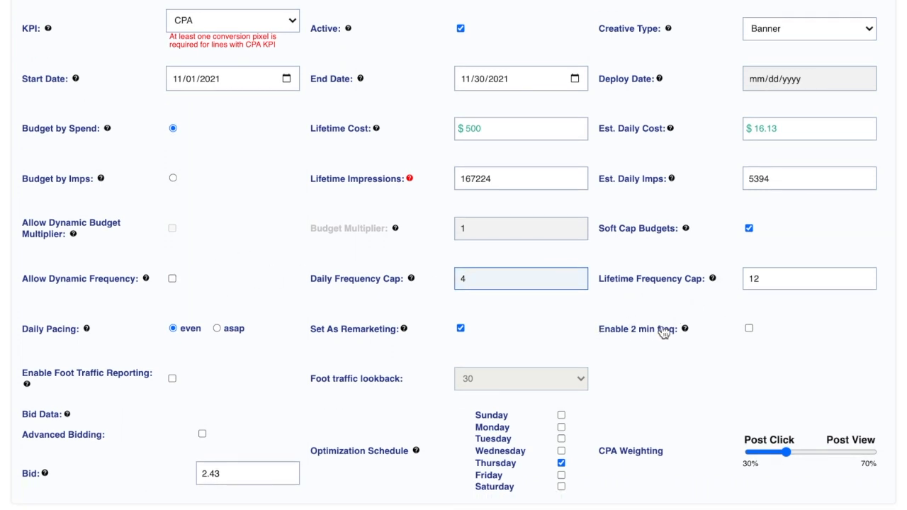
left_click(749, 329)
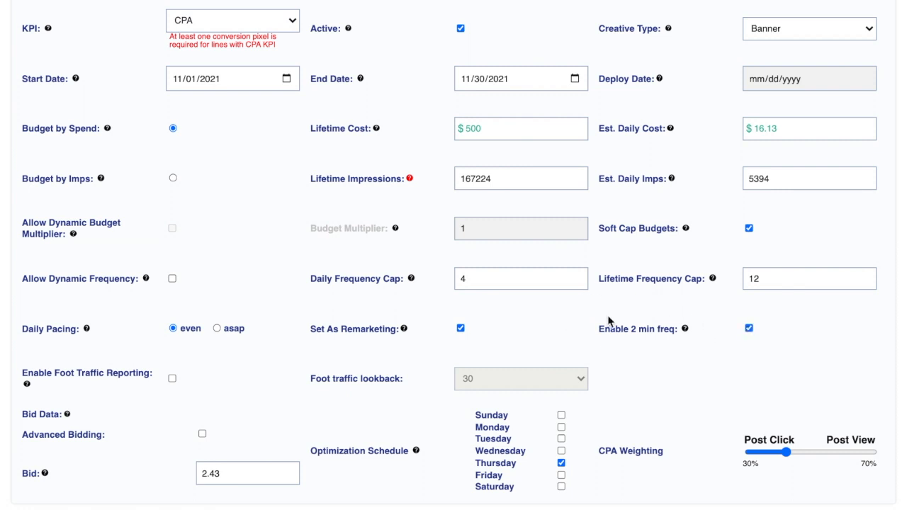
scroll(290, 294, "down", 1)
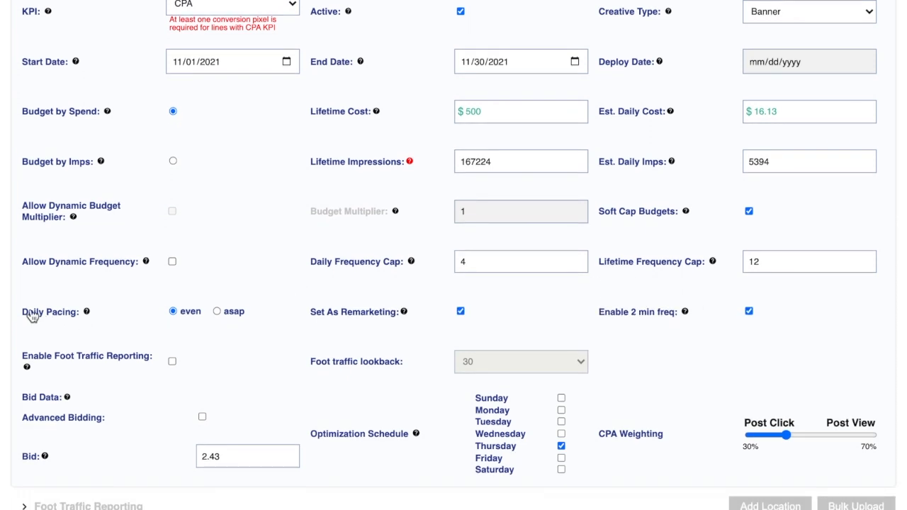
left_click(44, 313)
scroll(223, 348, "down", 1)
Enable foot traffic reporting and expand its locations list
left_click(173, 341)
scroll(247, 289, "down", 3)
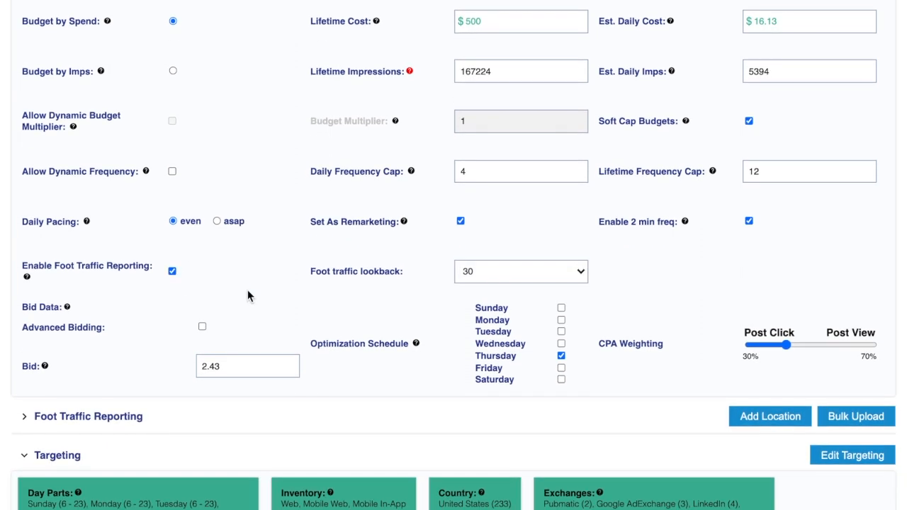
left_click_drag(24, 272, 158, 269)
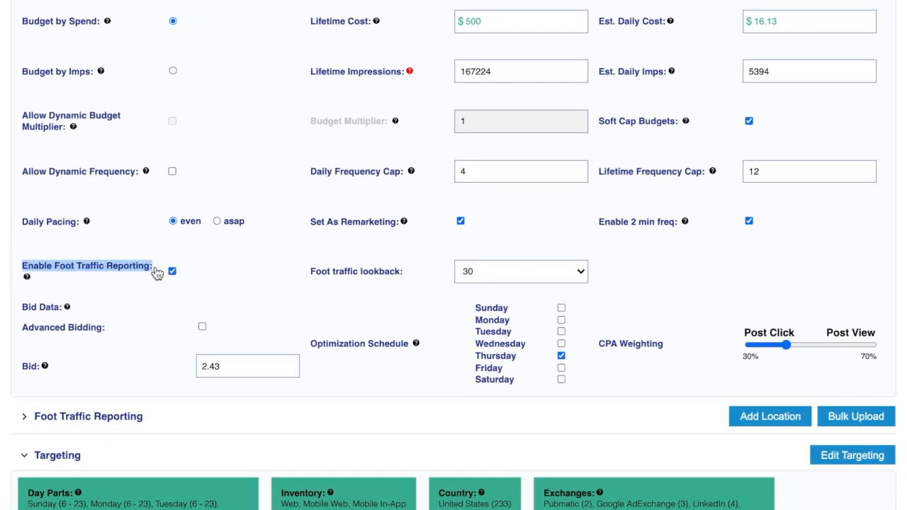
mouse_move(27, 277)
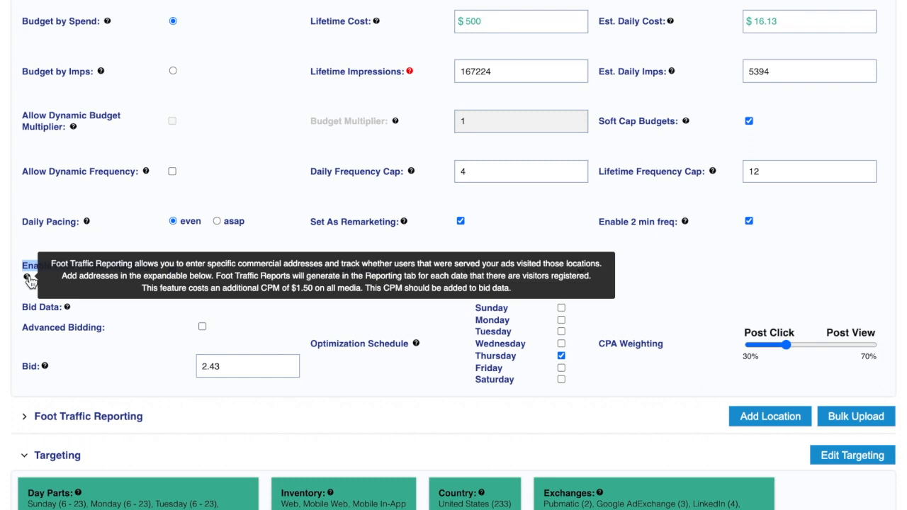
scroll(67, 365, "down", 2)
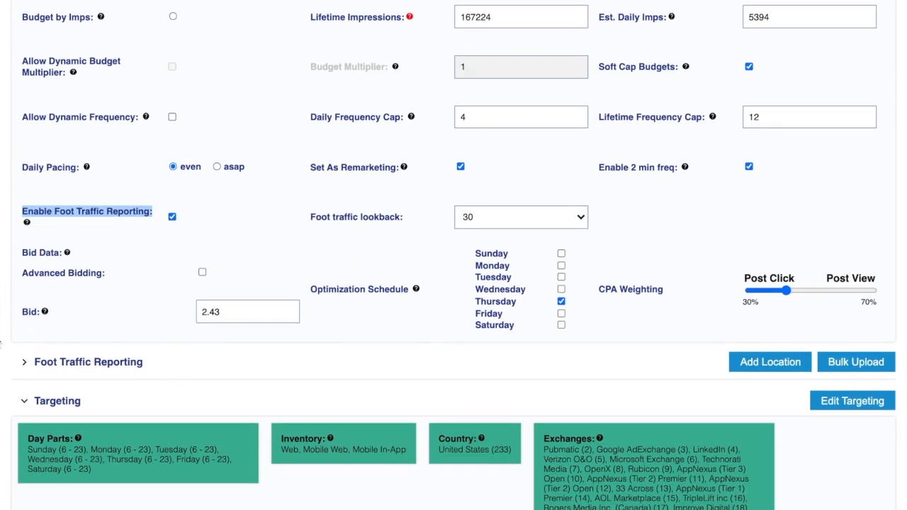
left_click(31, 367)
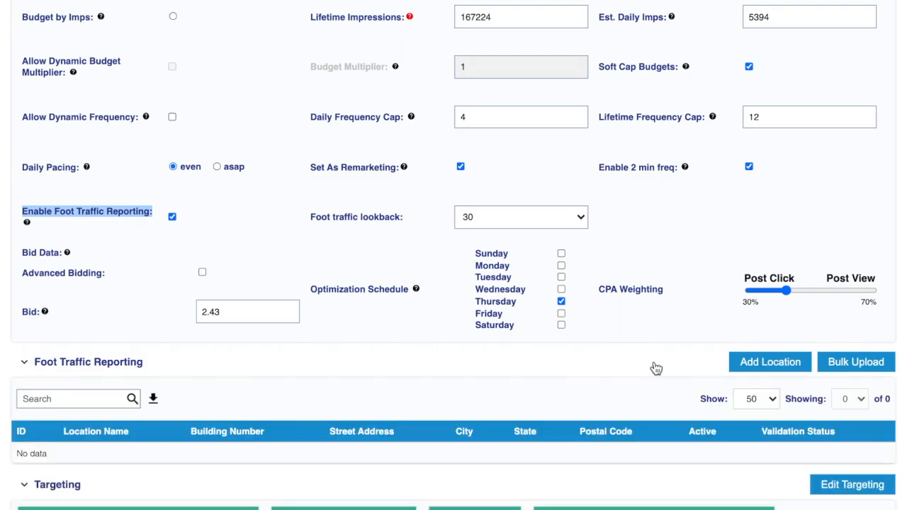
left_click(770, 362)
left_click(367, 226)
left_click(597, 229)
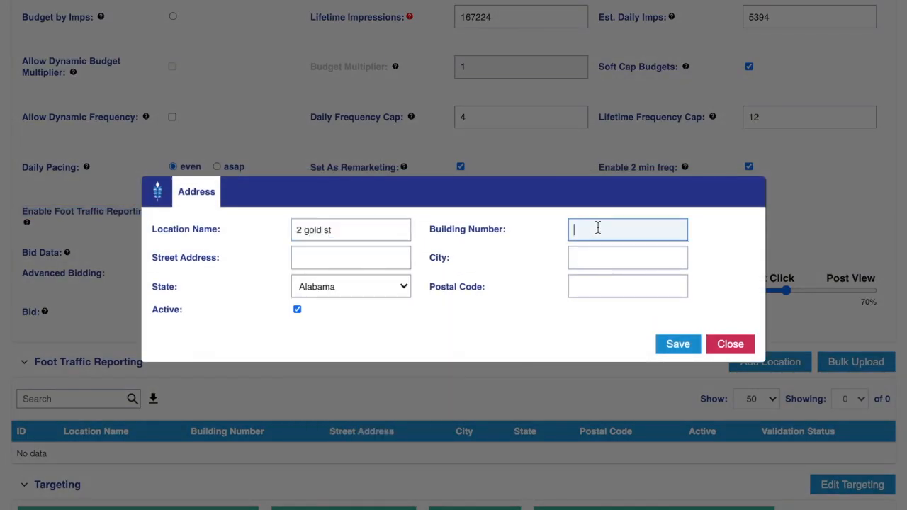
left_click(366, 258)
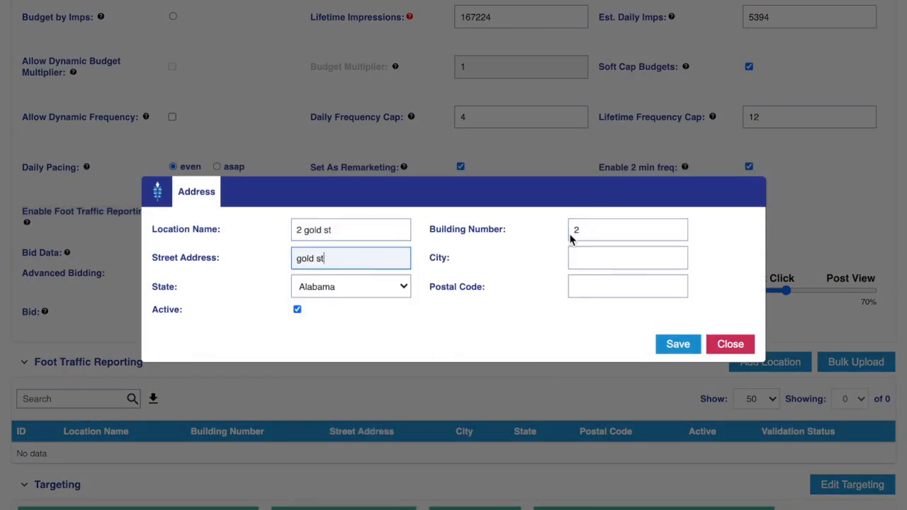
left_click(609, 258)
type("ny")
key("BackSpace")
key("BackSpace")
type("New York")
Set the state to New York and postal code 10038, then save the address
left_click(401, 286)
scroll(394, 314, "down", 5)
left_click(318, 291)
left_click(616, 286)
type("10038")
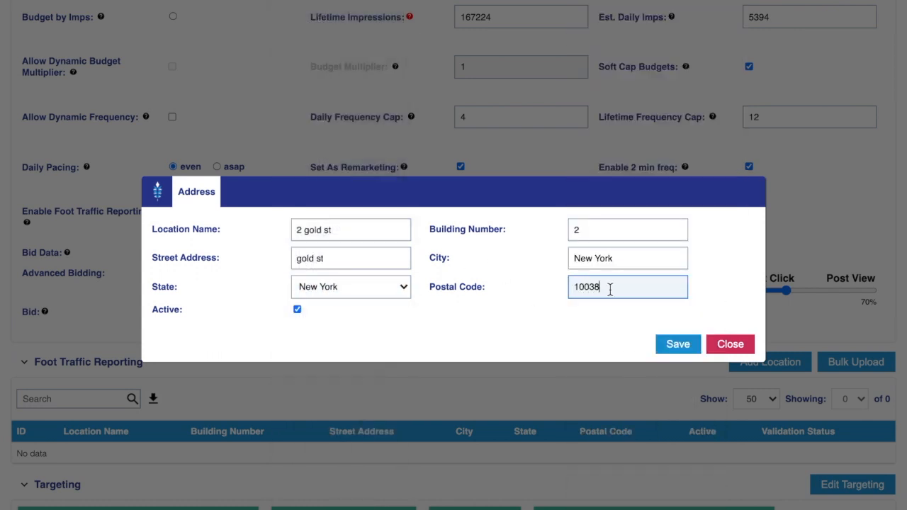
left_click(570, 327)
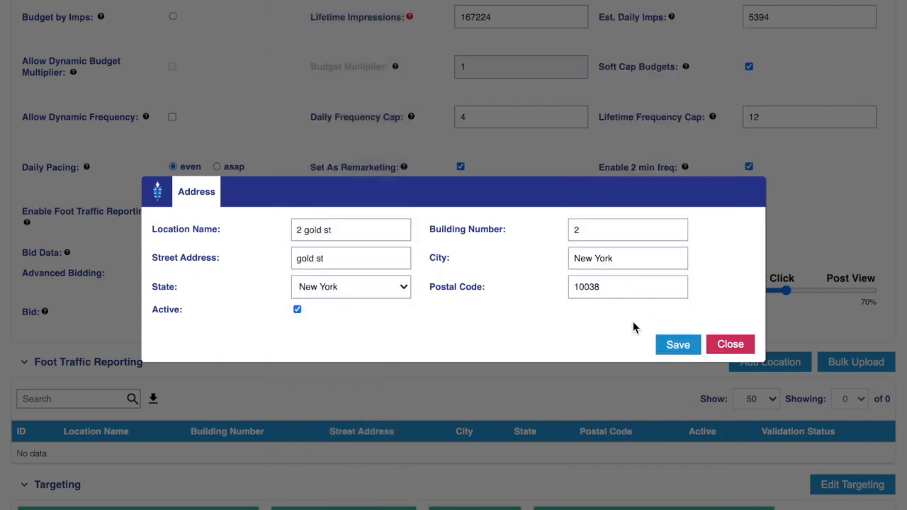
left_click(679, 344)
scroll(453, 326, "down", 3)
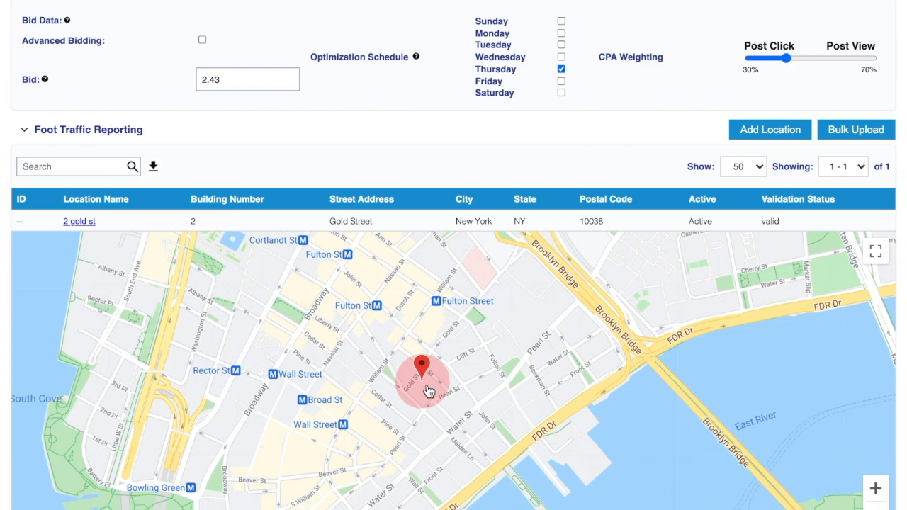
scroll(428, 392, "down", 3)
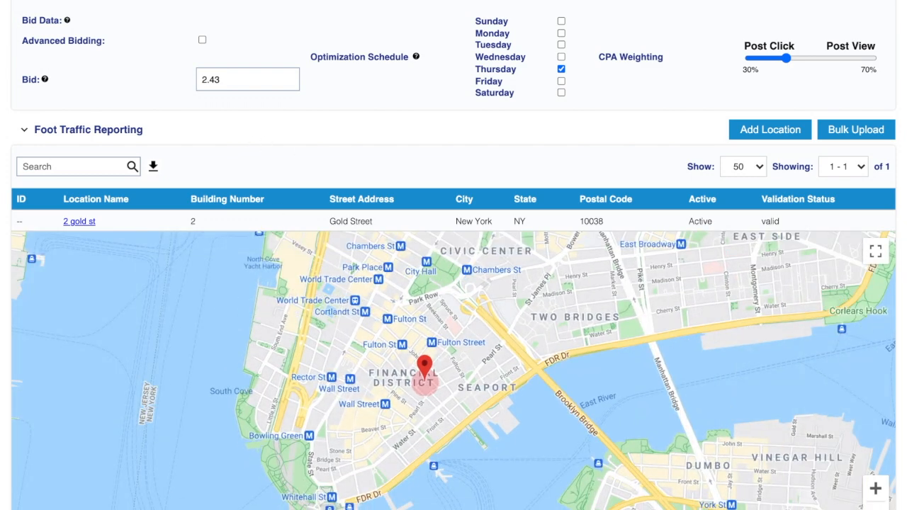
scroll(453, 283, "down", 1)
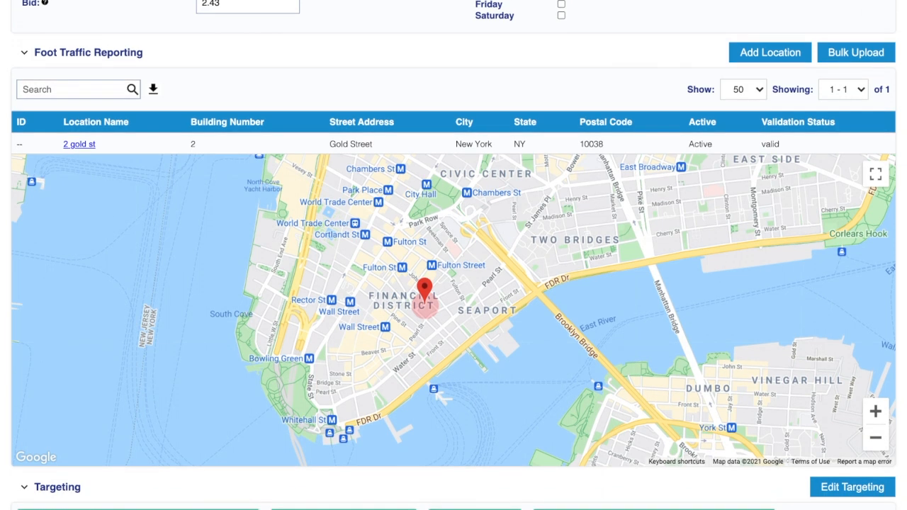
scroll(749, 326, "up", 4)
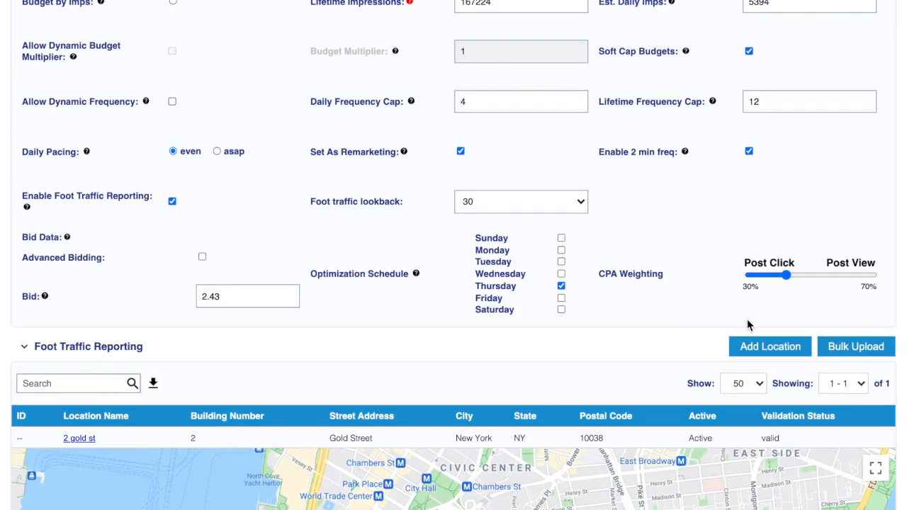
left_click(599, 352)
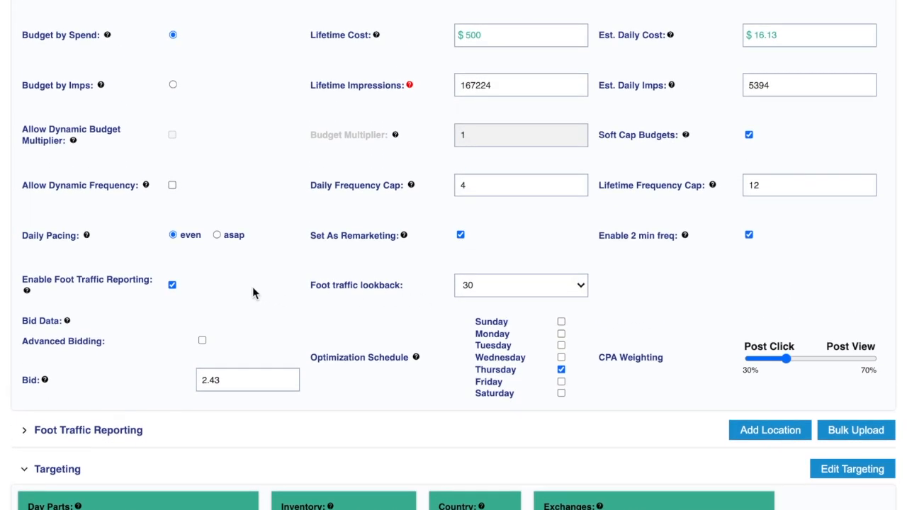
Enable Advanced Bidding and review the Min, Base and Max Bid values, leaving them unchanged
left_click(203, 343)
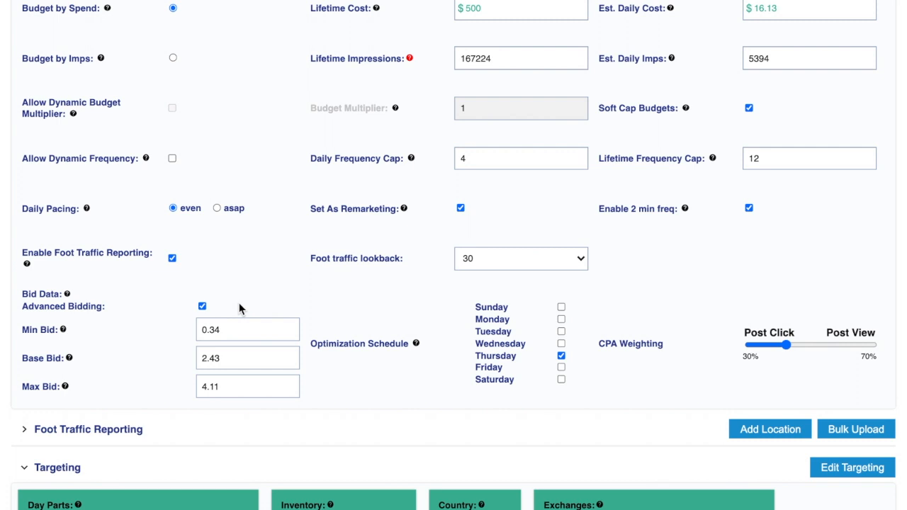
double_click(208, 328)
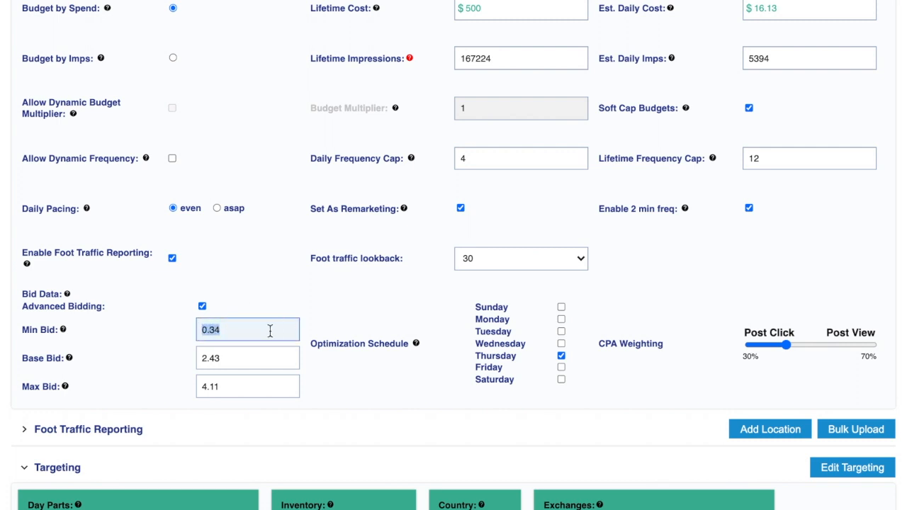
double_click(237, 358)
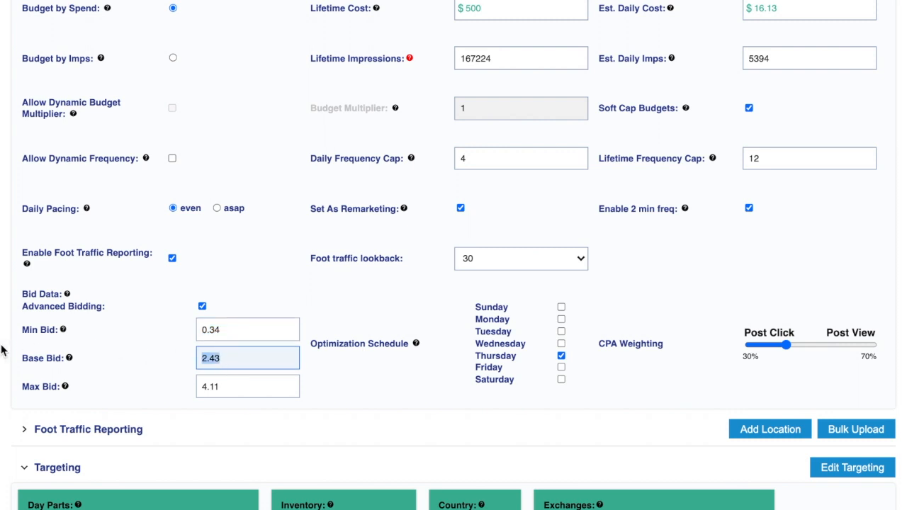
double_click(255, 389)
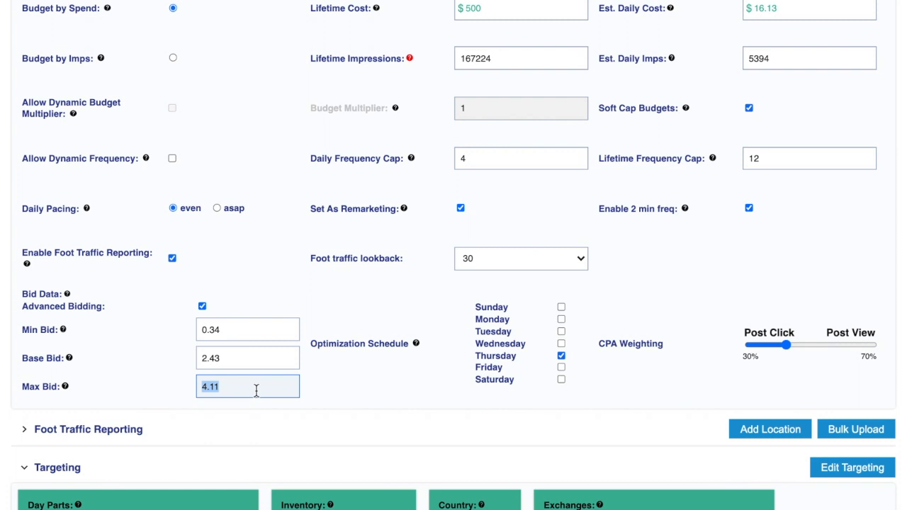
left_click(369, 390)
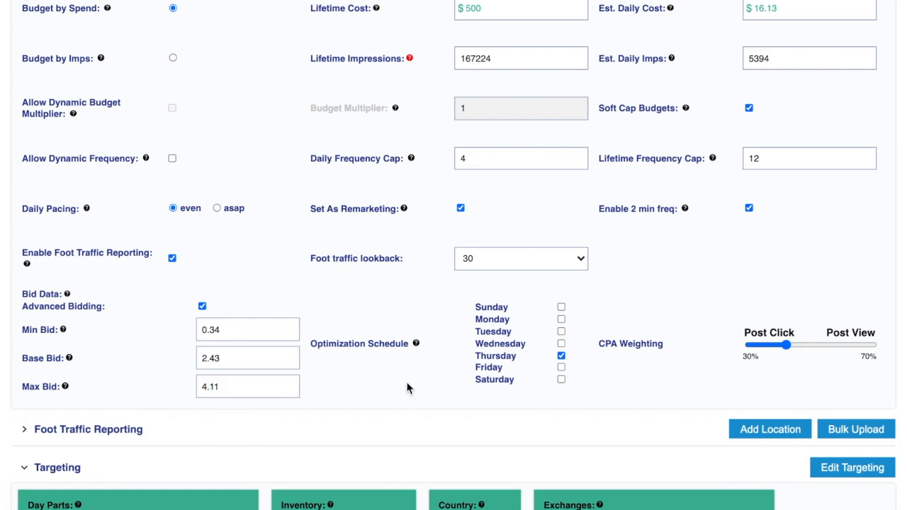
Add Monday to the optimization schedule and set CPA weighting to 49% post-click, 51% post-view
left_click(562, 322)
left_click(786, 346)
left_click_drag(786, 347, 812, 350)
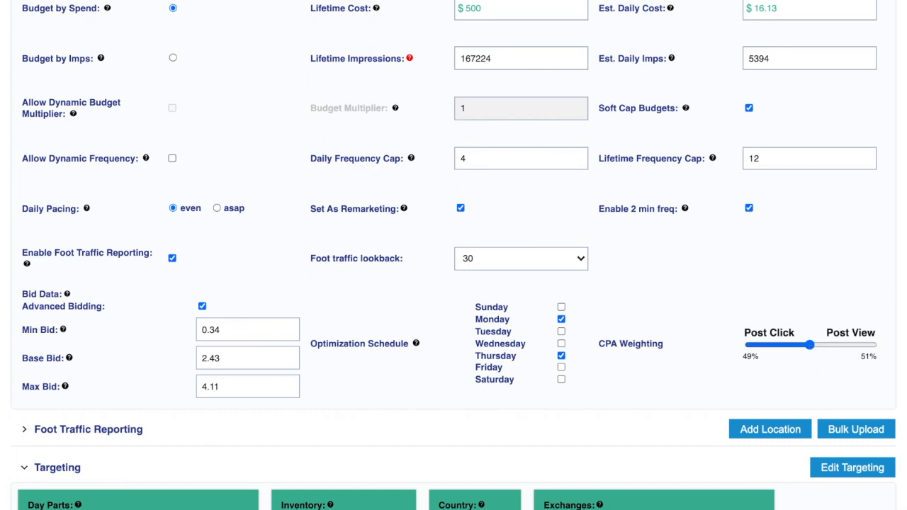
scroll(454, 255, "down", 1)
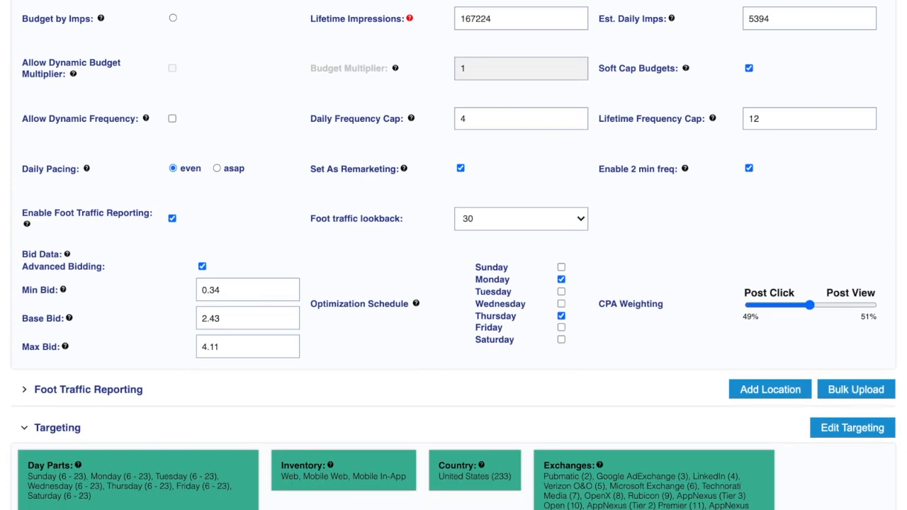
scroll(815, 276, "down", 4)
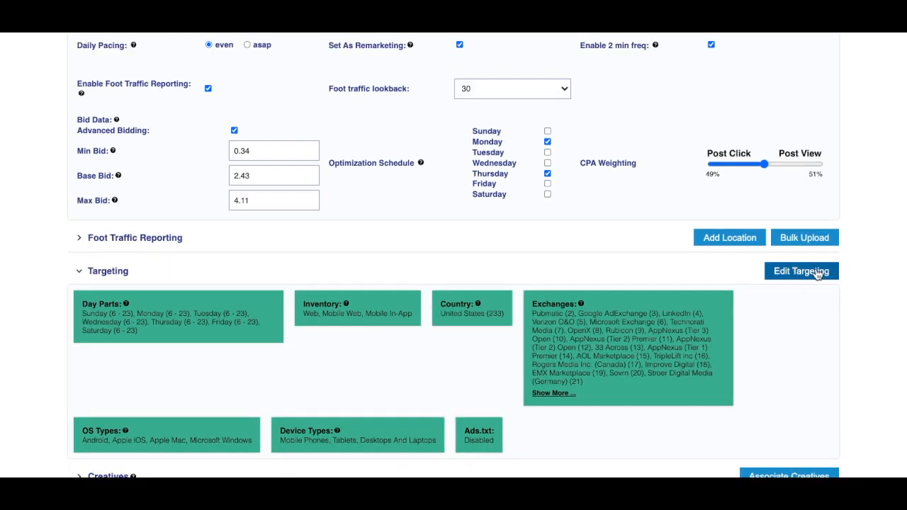
In Edit Targeting, remove LinkedIn, Verizon O&O and Technorati Media from the selected exchanges
left_click(818, 274)
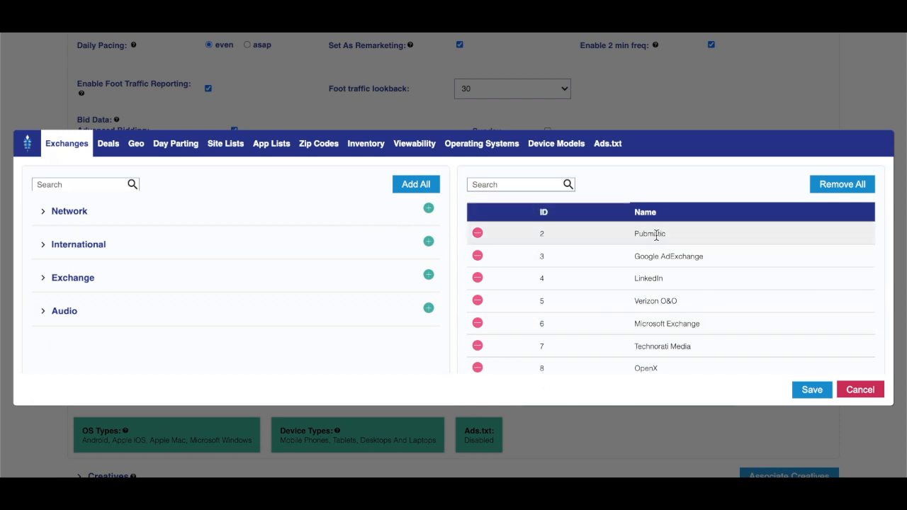
left_click(477, 278)
left_click(477, 278)
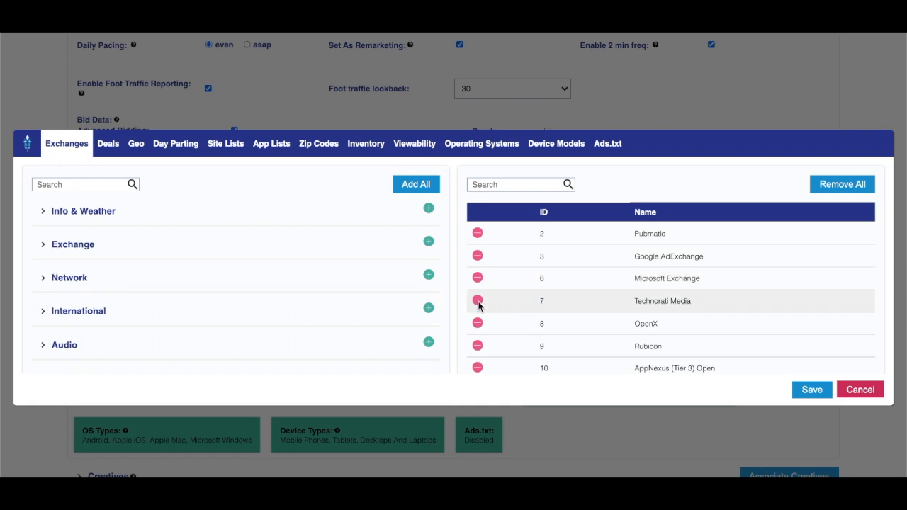
left_click(477, 300)
Check the Deals settings, then bring up the Geo targeting level list
left_click(112, 150)
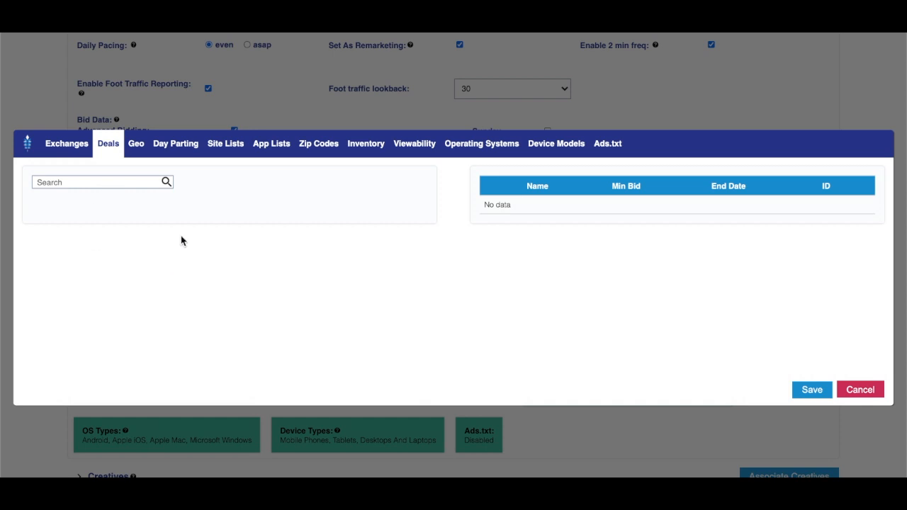
left_click(139, 150)
left_click(144, 177)
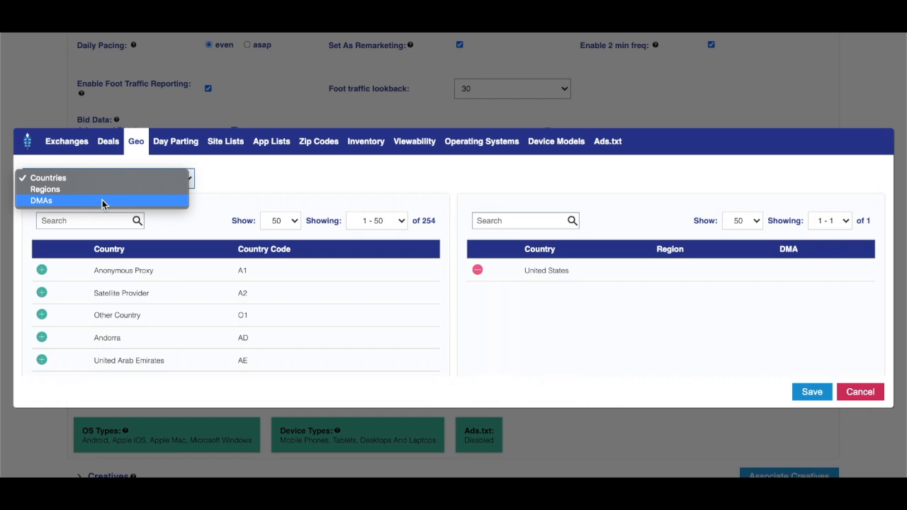
Switch geo targeting from countries to regions and add New York
left_click(89, 228)
left_click(68, 178)
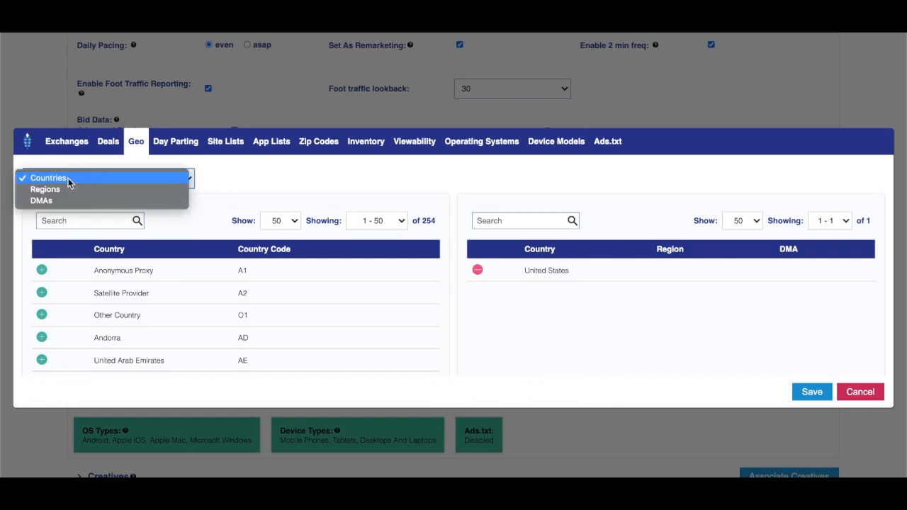
left_click(67, 189)
left_click(67, 220)
type("nn")
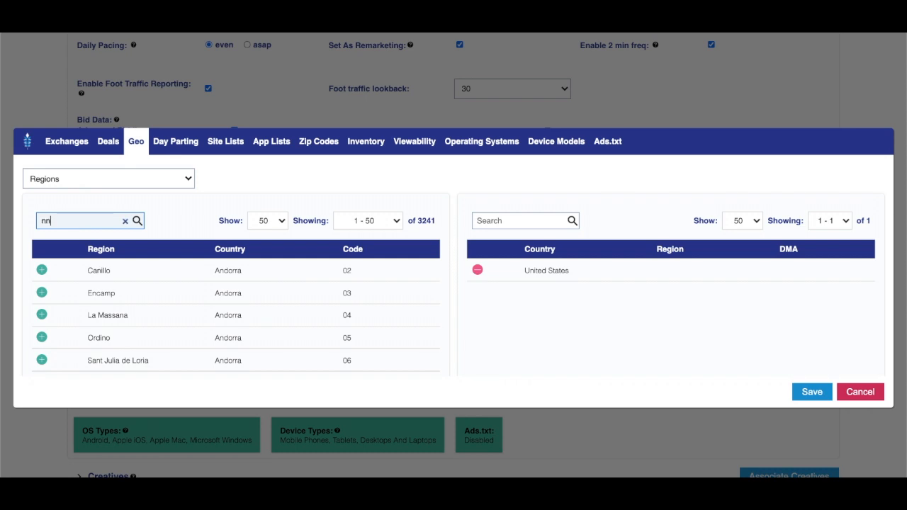
type("w york")
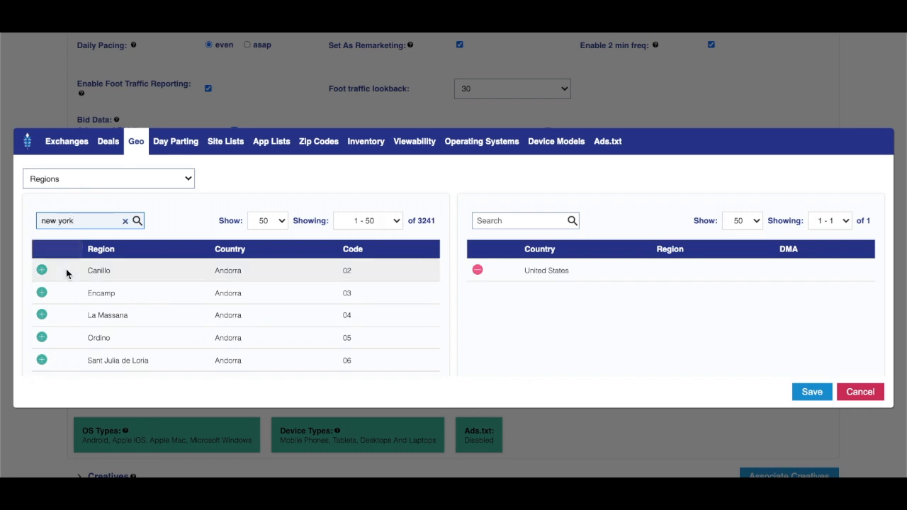
left_click(42, 270)
Allow the Political news site list, then move through app lists and zip codes to Inventory
left_click(175, 146)
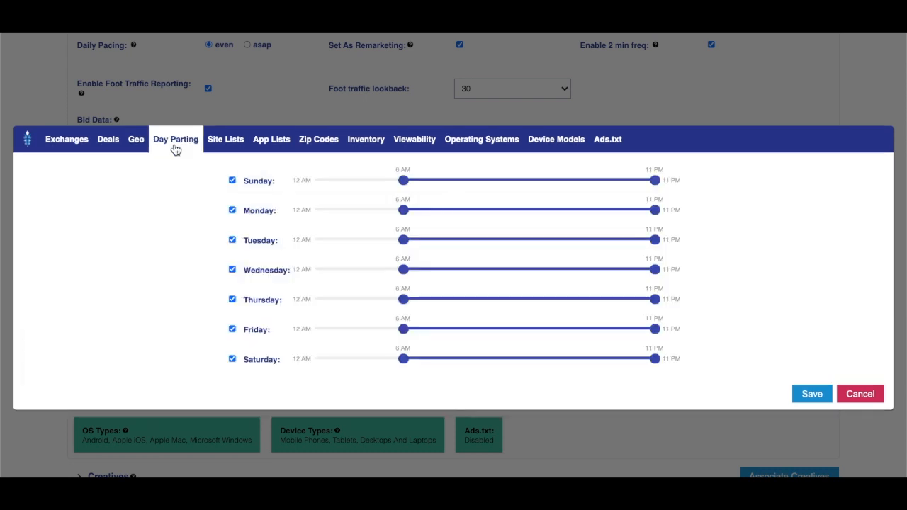
left_click(236, 141)
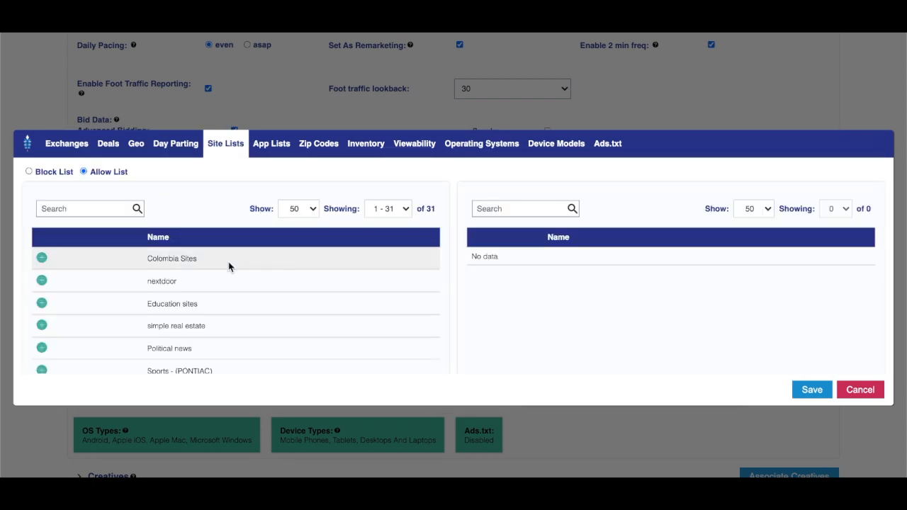
left_click(42, 348)
left_click(267, 153)
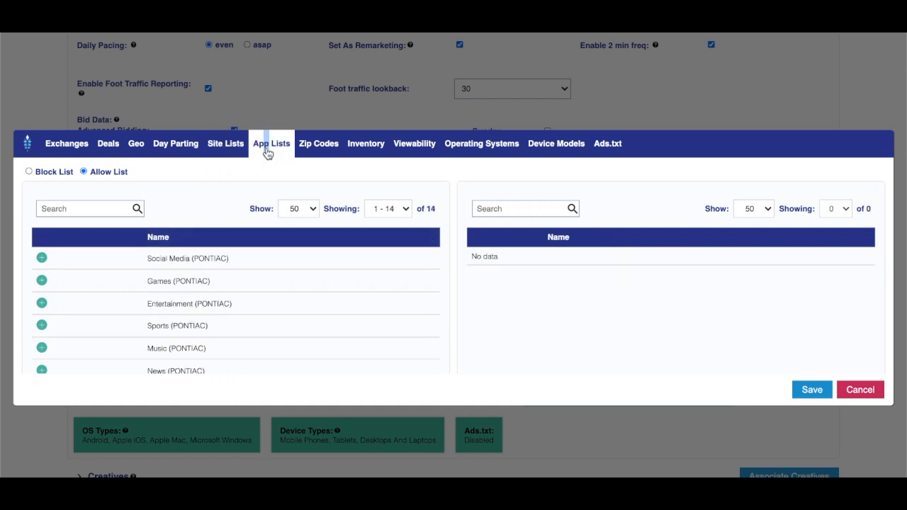
scroll(89, 294, "down", 3)
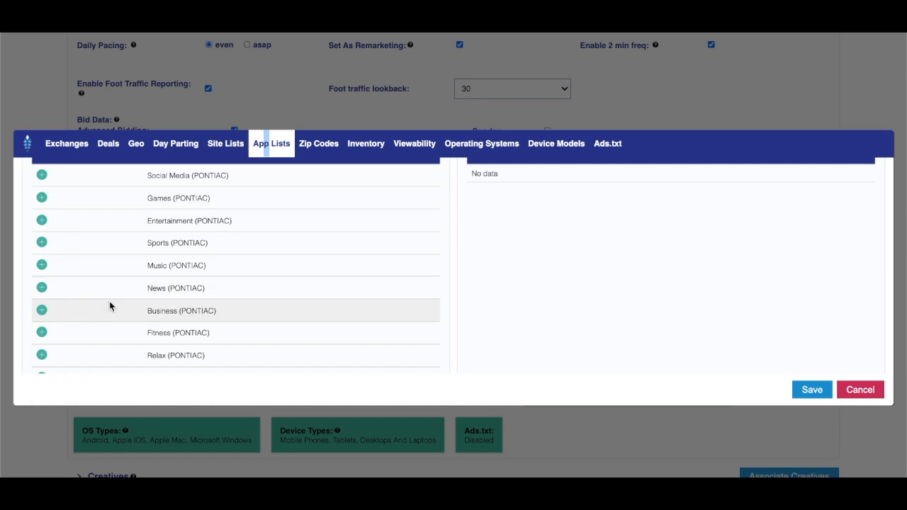
scroll(109, 306, "up", 3)
left_click(224, 151)
left_click(276, 156)
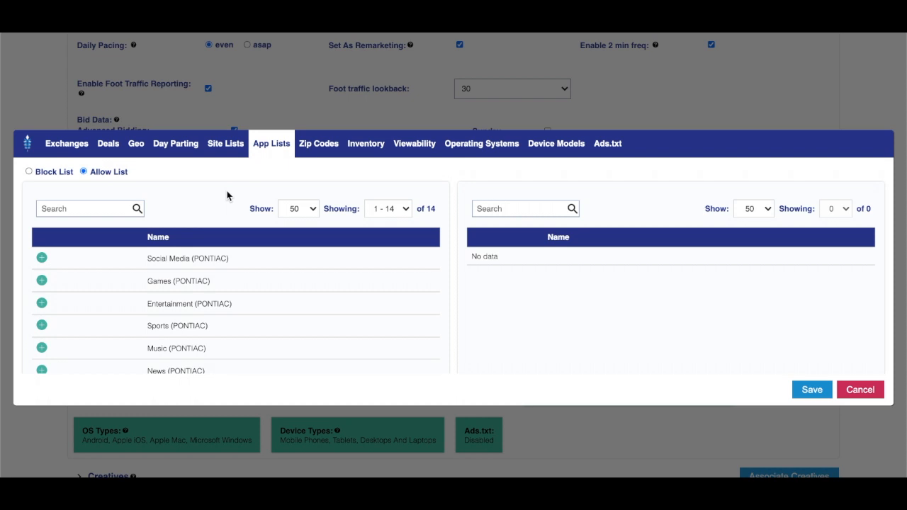
left_click(319, 147)
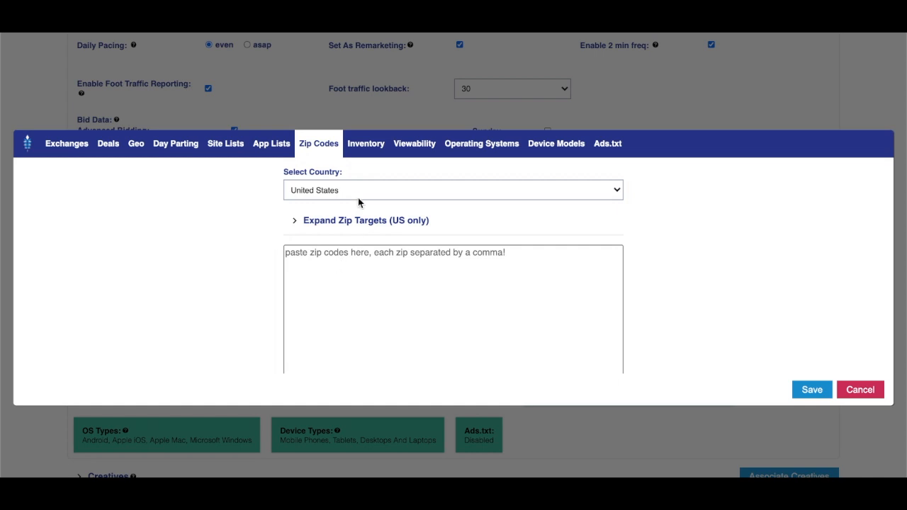
left_click(369, 144)
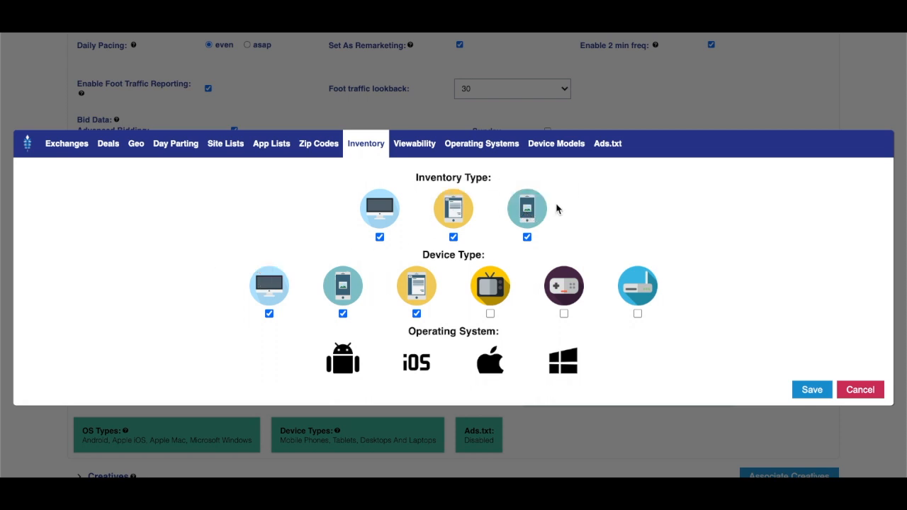
Exclude Mobile In-App inventory and Mobile Phones, and enable viewability targeting at 60%
left_click(540, 214)
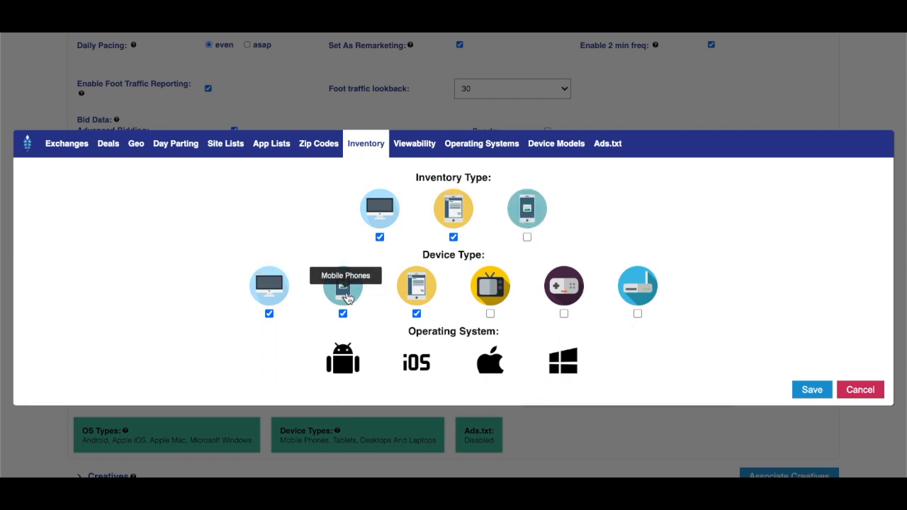
left_click(345, 296)
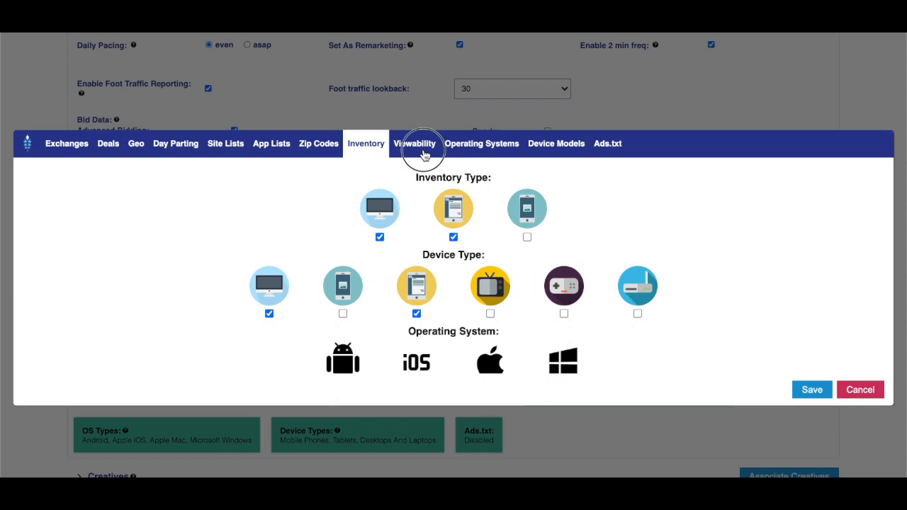
left_click(424, 156)
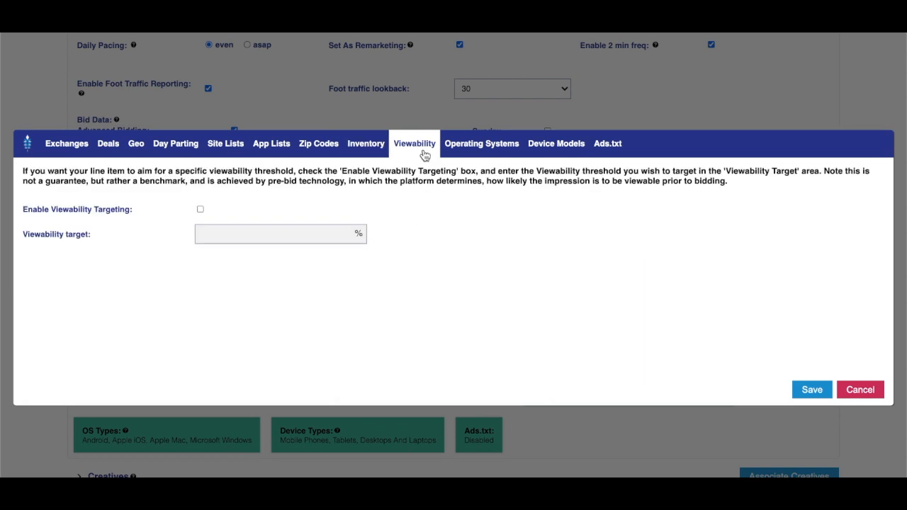
left_click(201, 211)
left_click(215, 234)
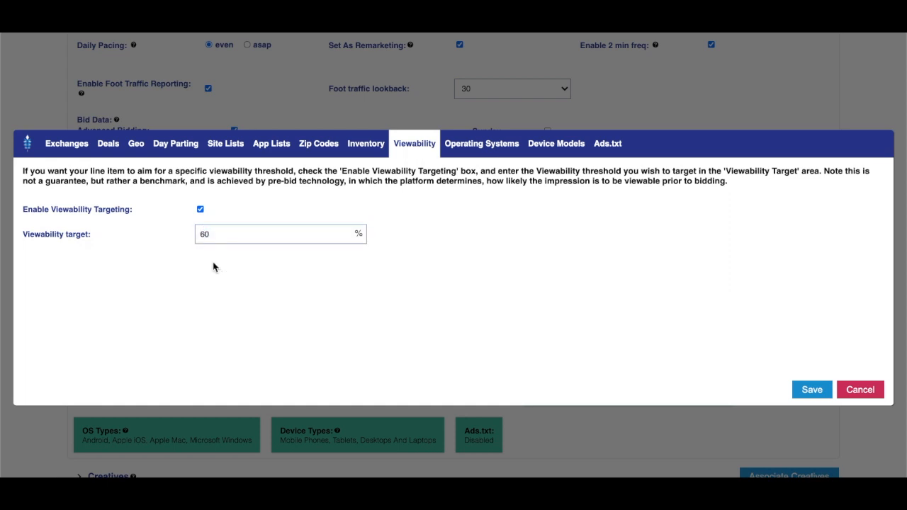
Review the operating system, device model and ads.txt options, then save the targeting
left_click(467, 152)
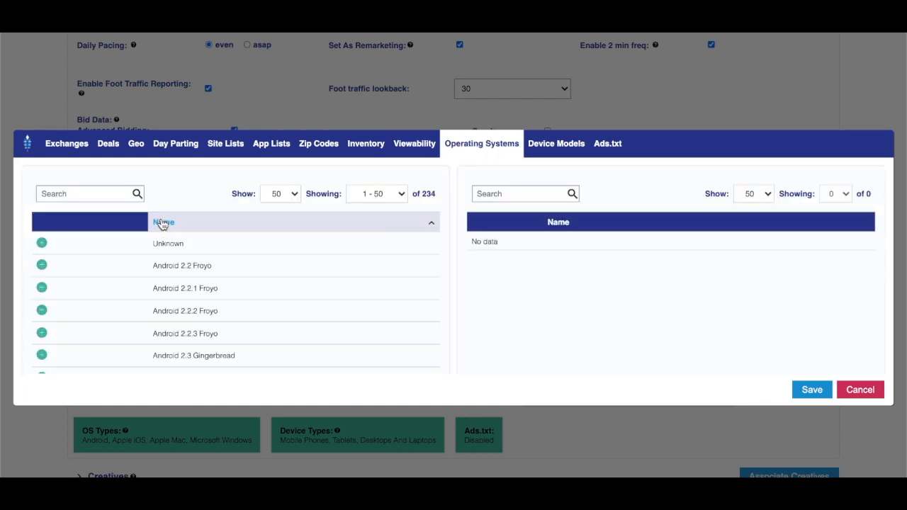
left_click(554, 153)
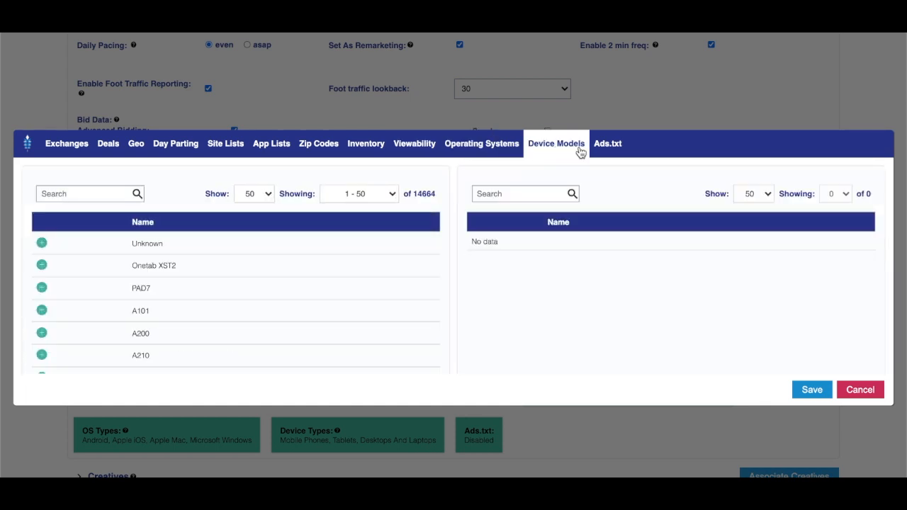
left_click(600, 151)
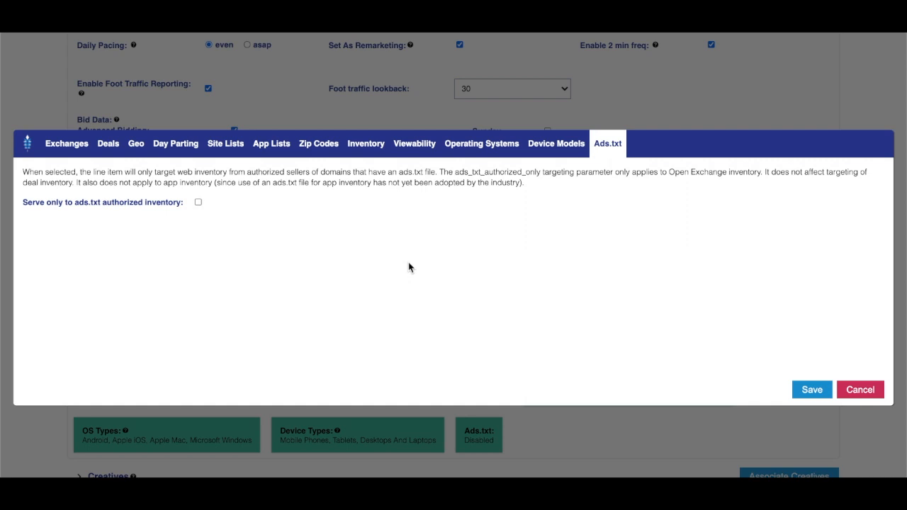
left_click(815, 391)
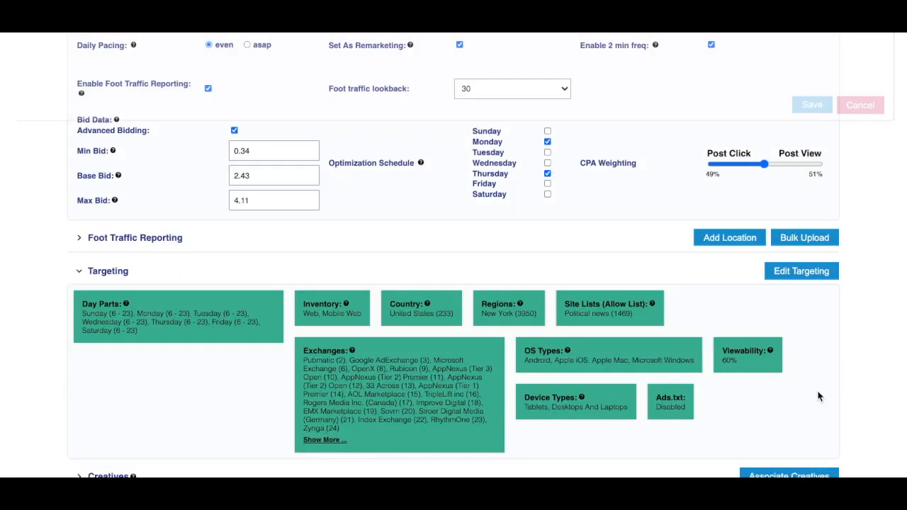
Check the Associate Creatives list, which has no creatives to attach
scroll(772, 339, "down", 3)
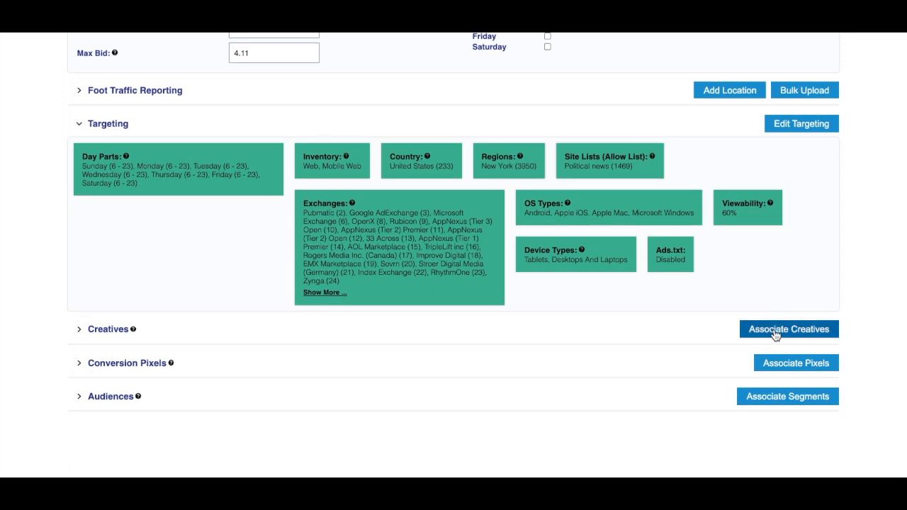
left_click(774, 331)
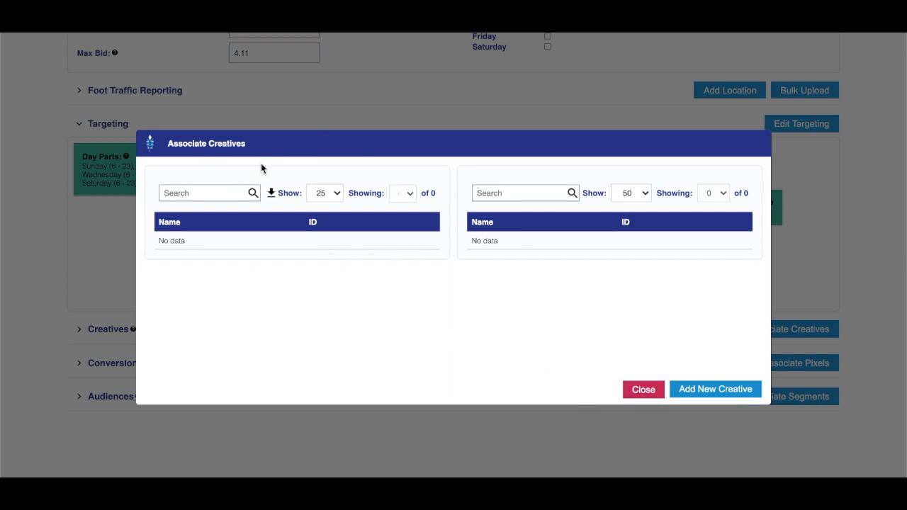
left_click(644, 389)
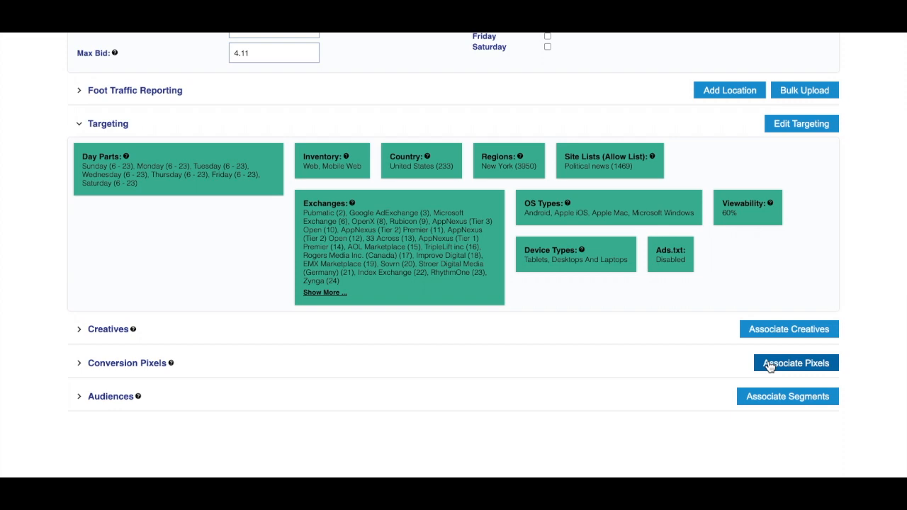
Associate the Demo conversion pixel (1721) with the line, then bring up the segment picker
left_click(769, 365)
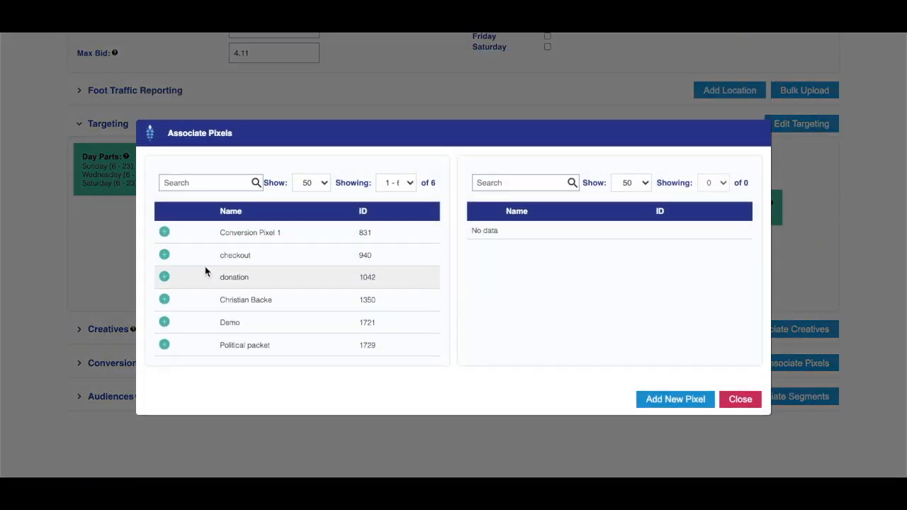
left_click(164, 322)
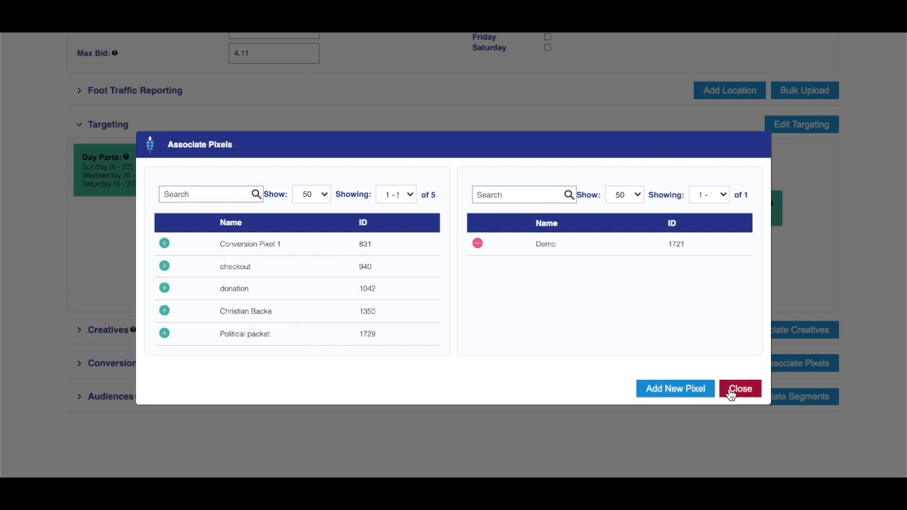
left_click(739, 389)
left_click(762, 398)
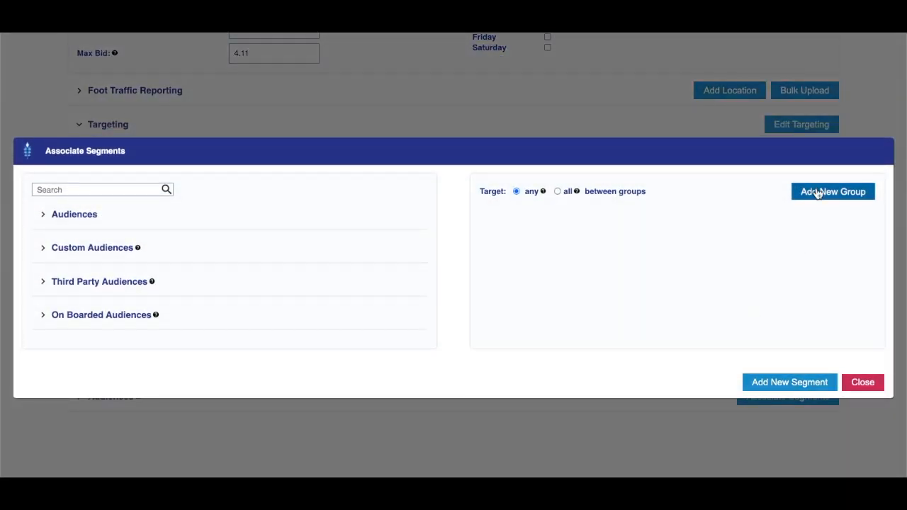
Create two audience segment groups and place Remarketing (22670) in the first
left_click(816, 193)
left_click(816, 193)
left_click(150, 219)
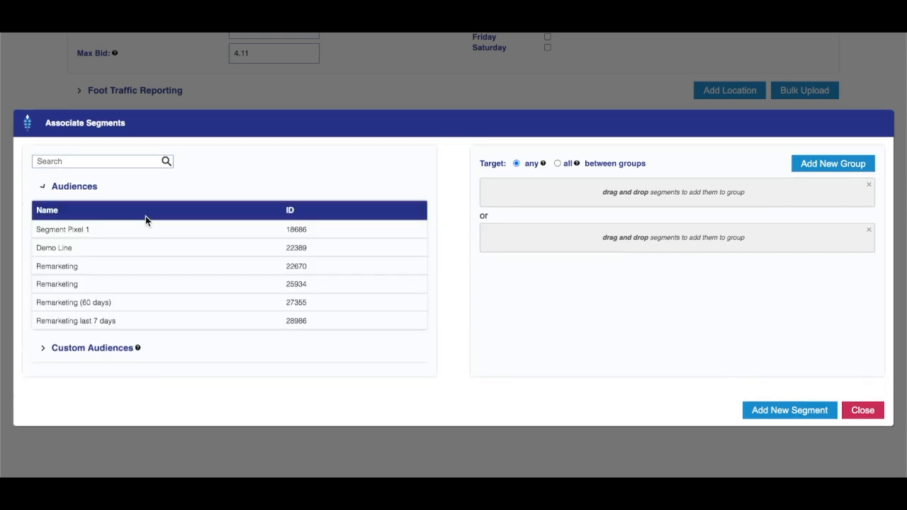
left_click(130, 272)
left_click_drag(131, 271, 536, 200)
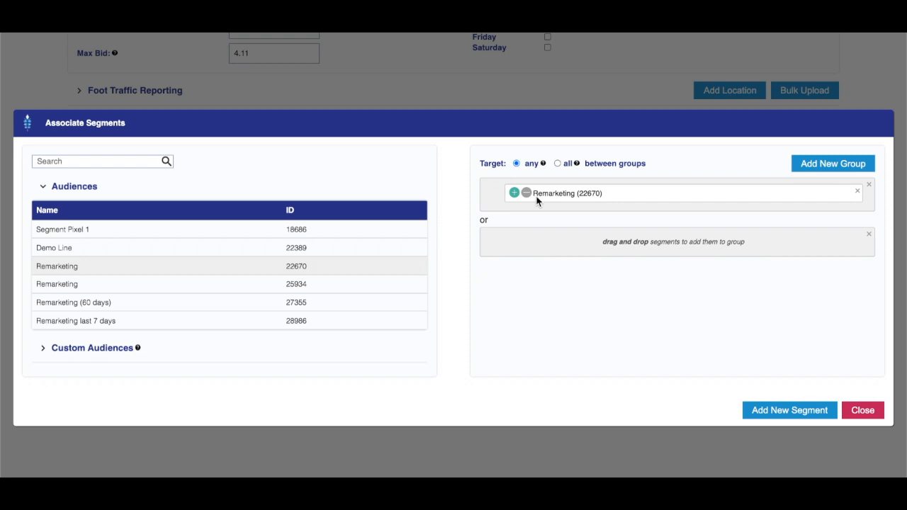
left_click(142, 187)
Fill group two with Age > 35-44, Auto Ford buyers and Health Care Professionals, keeping Target any
left_click(91, 282)
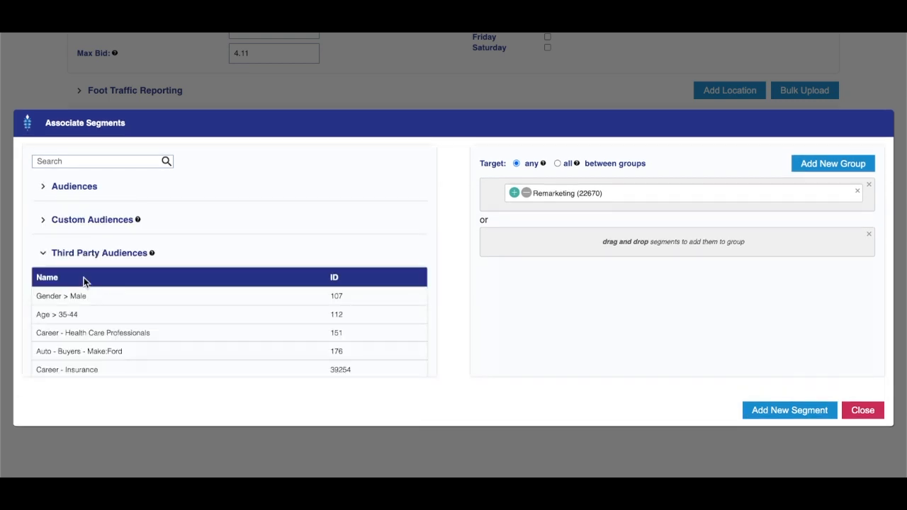
left_click_drag(86, 315, 651, 239)
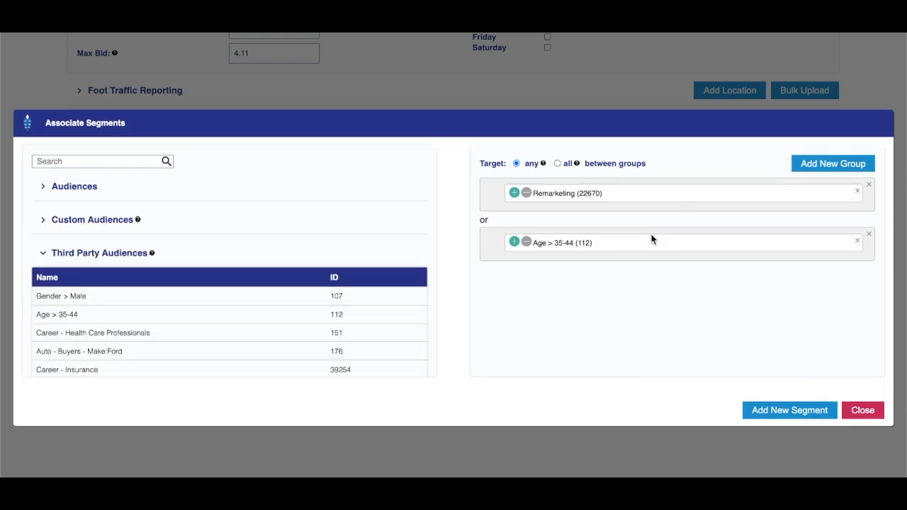
left_click(558, 164)
left_click(516, 165)
left_click_drag(154, 351, 608, 244)
mouse_move(106, 331)
left_mouse_down()
mouse_move(510, 295)
mouse_move(530, 269)
left_mouse_up()
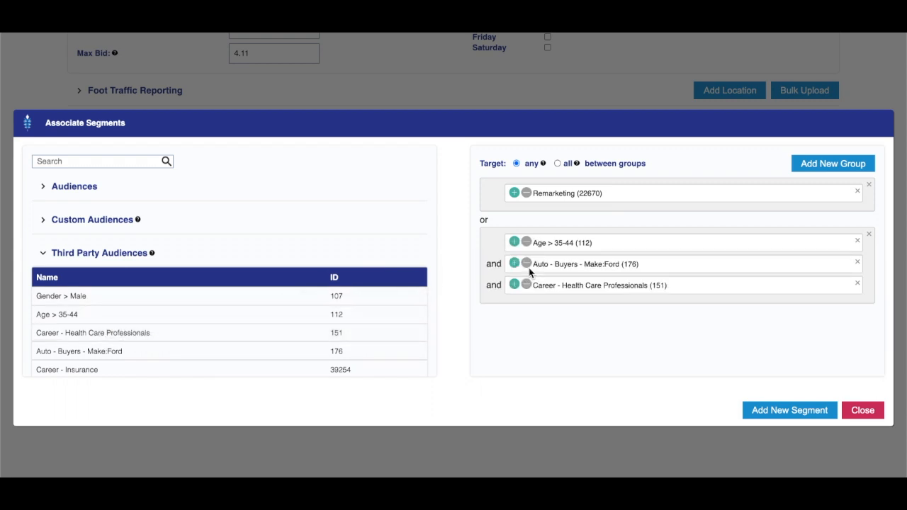
left_click_drag(613, 196, 525, 196)
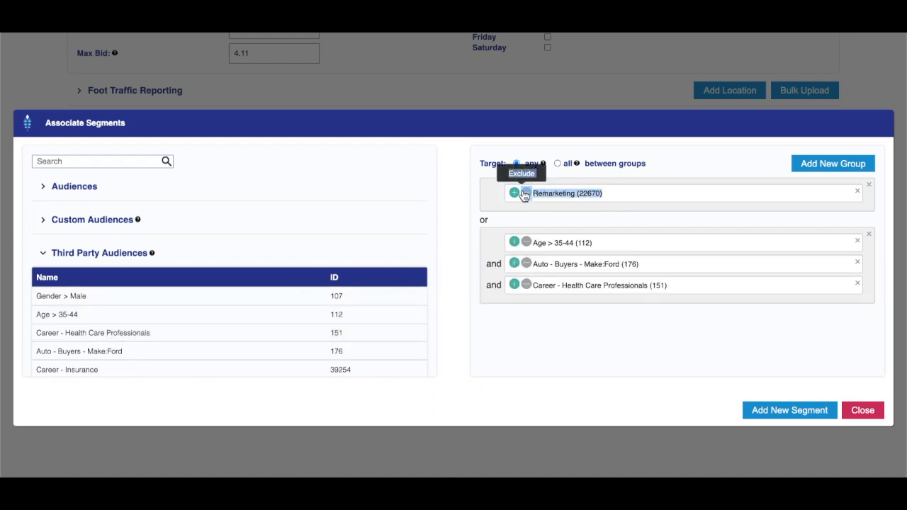
left_click(588, 369)
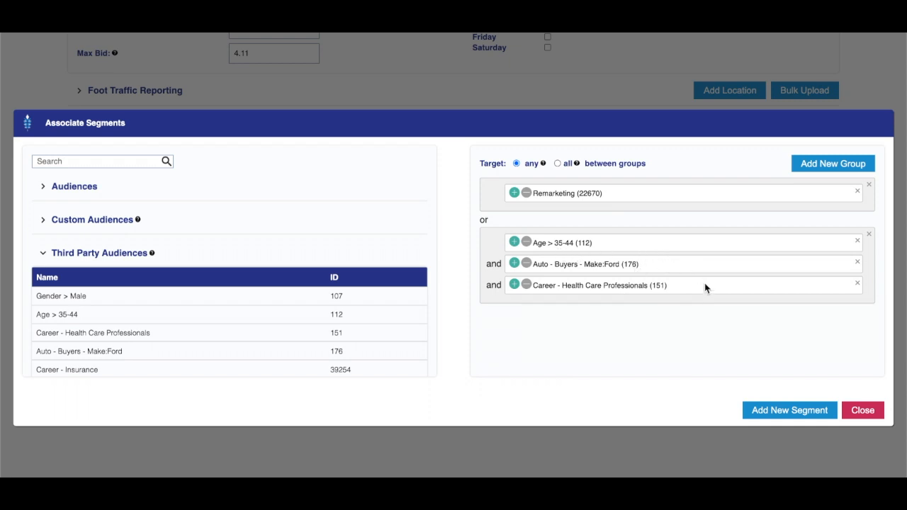
Close Associate Segments and submit the new 'demo' line from the top of the form
left_click(859, 406)
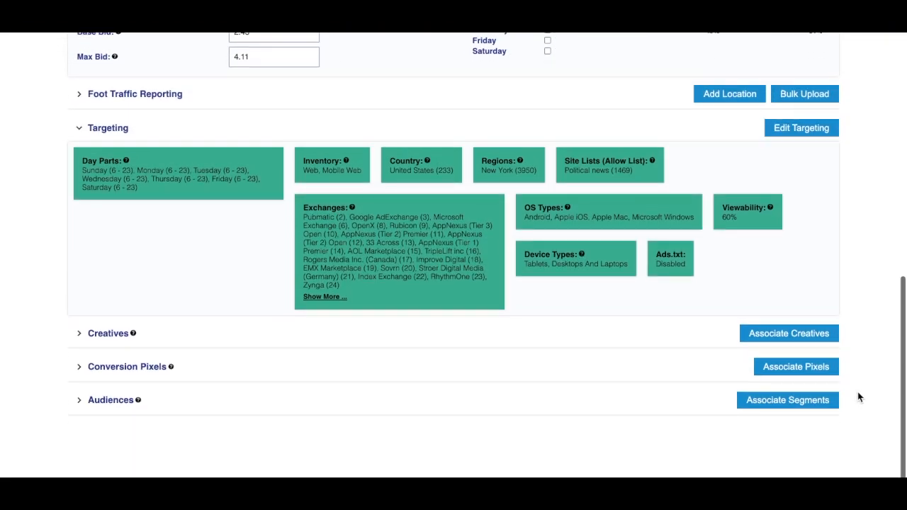
scroll(858, 386, "up", 6)
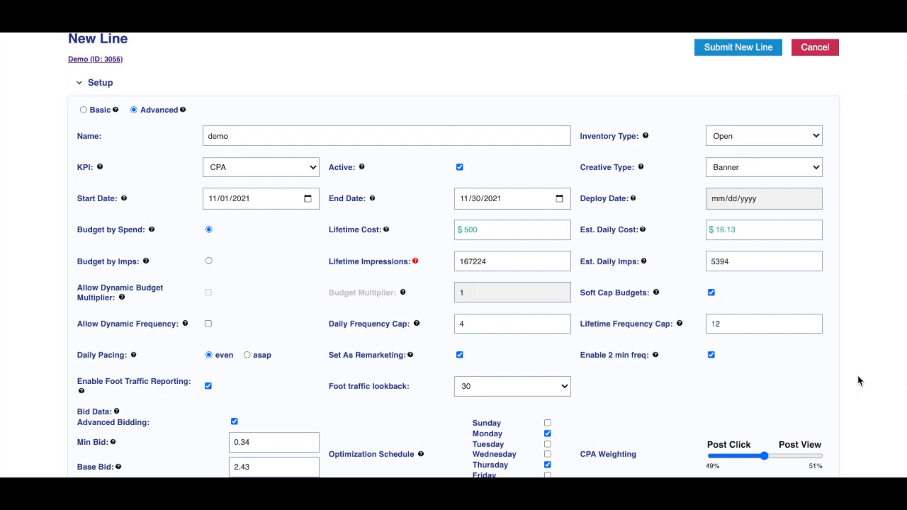
scroll(858, 381, "up", 1)
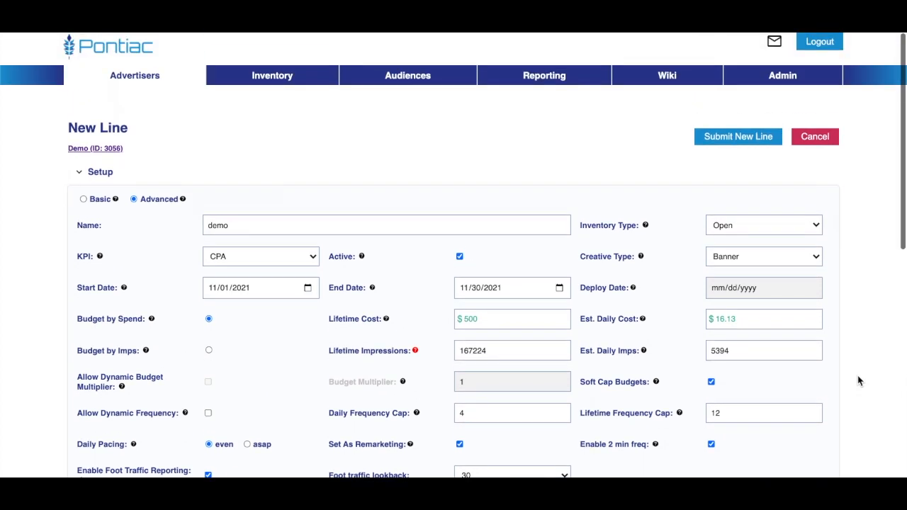
left_click(738, 139)
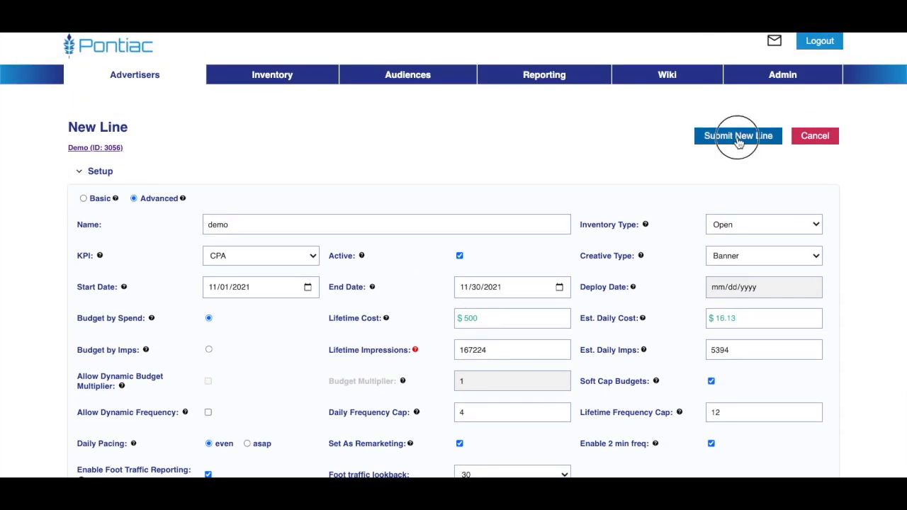